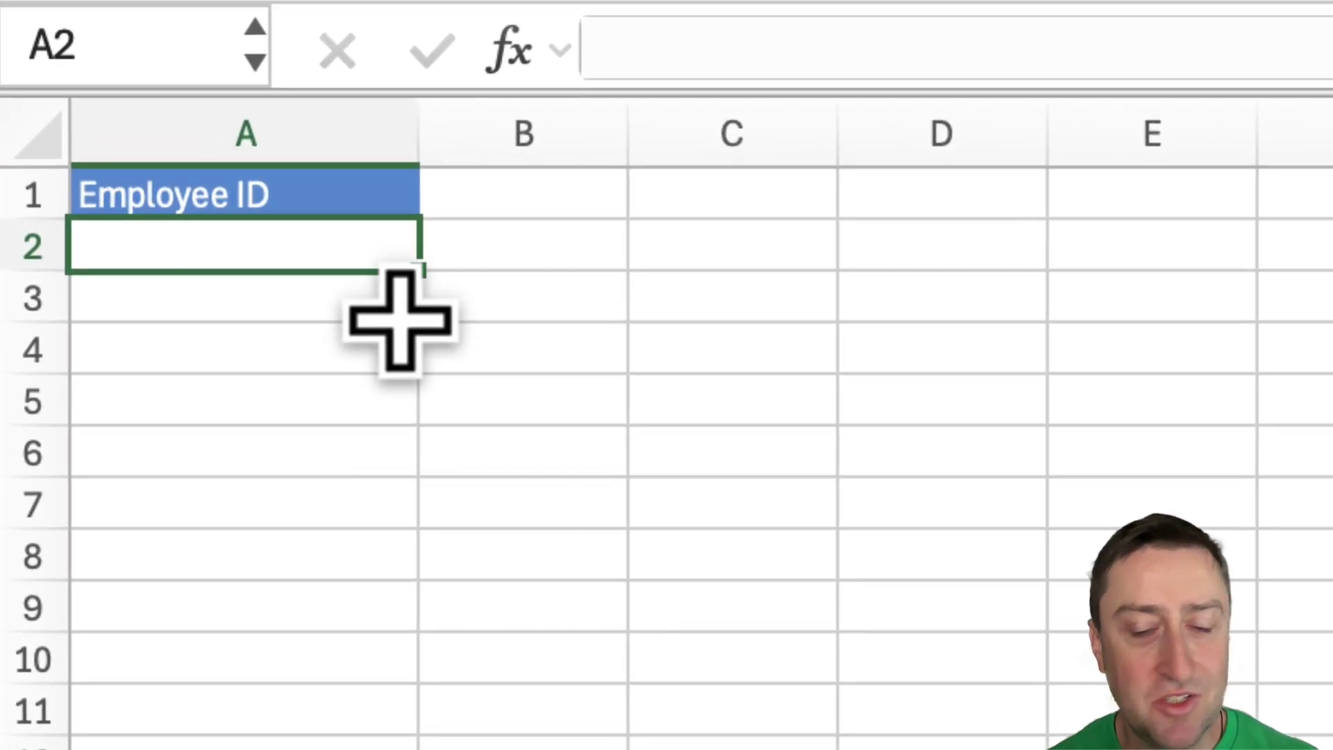
Enter 0001 in cell A2 under the Employee ID header.
type("0001")
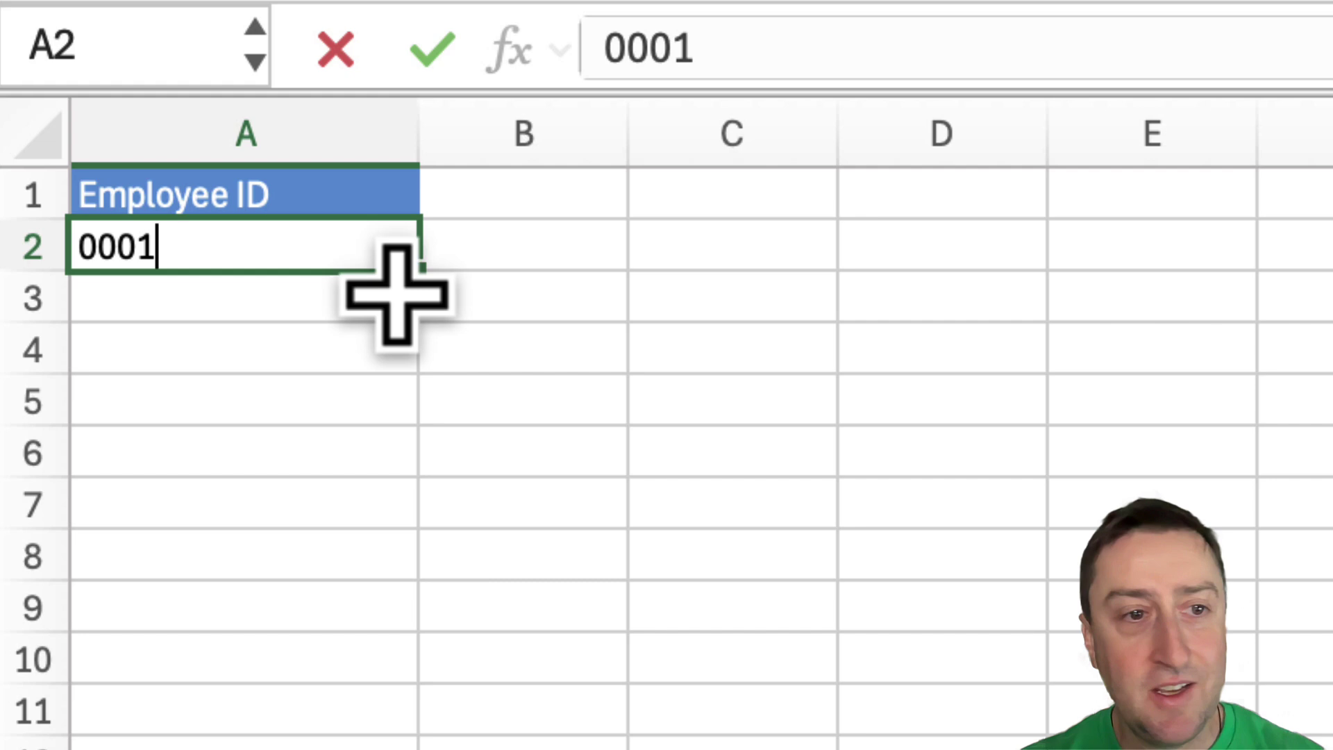
key("Return")
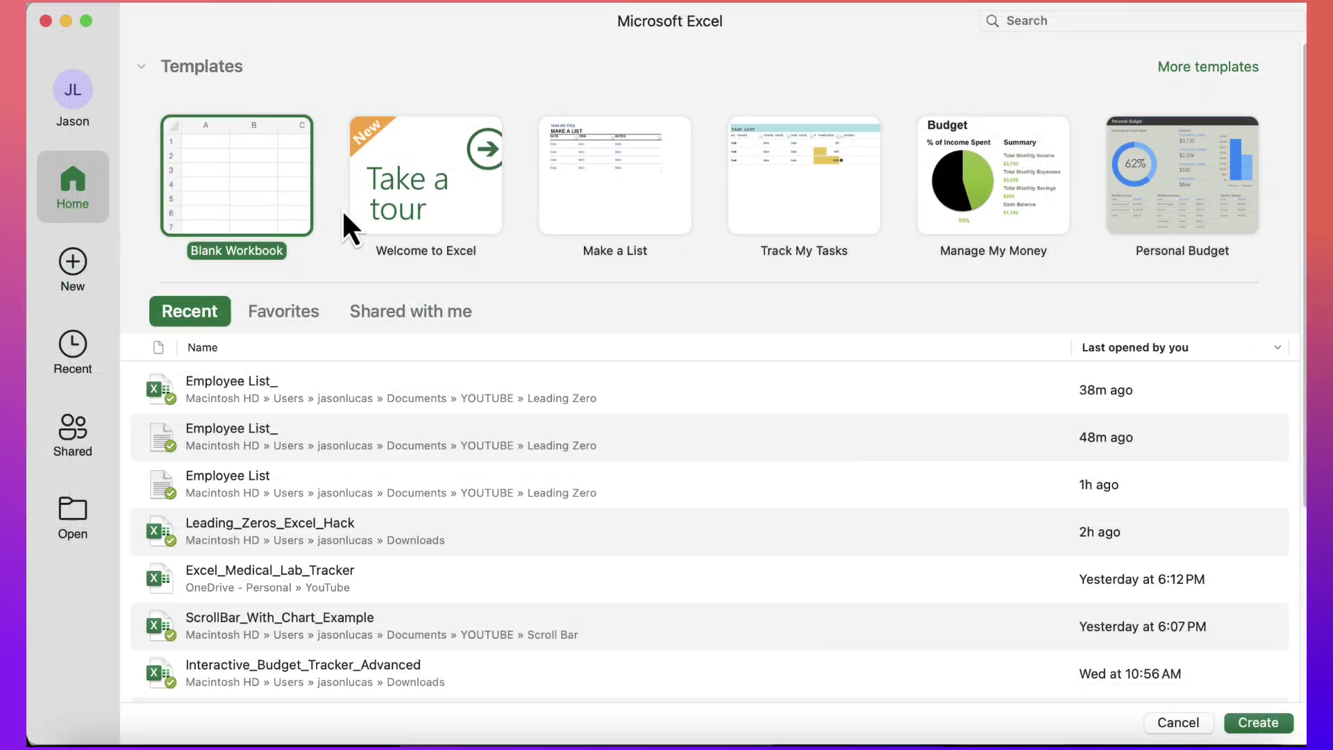
Create a blank workbook and connect Power Query to the Employee List text file as a Text/CSV source.
left_click(1278, 725)
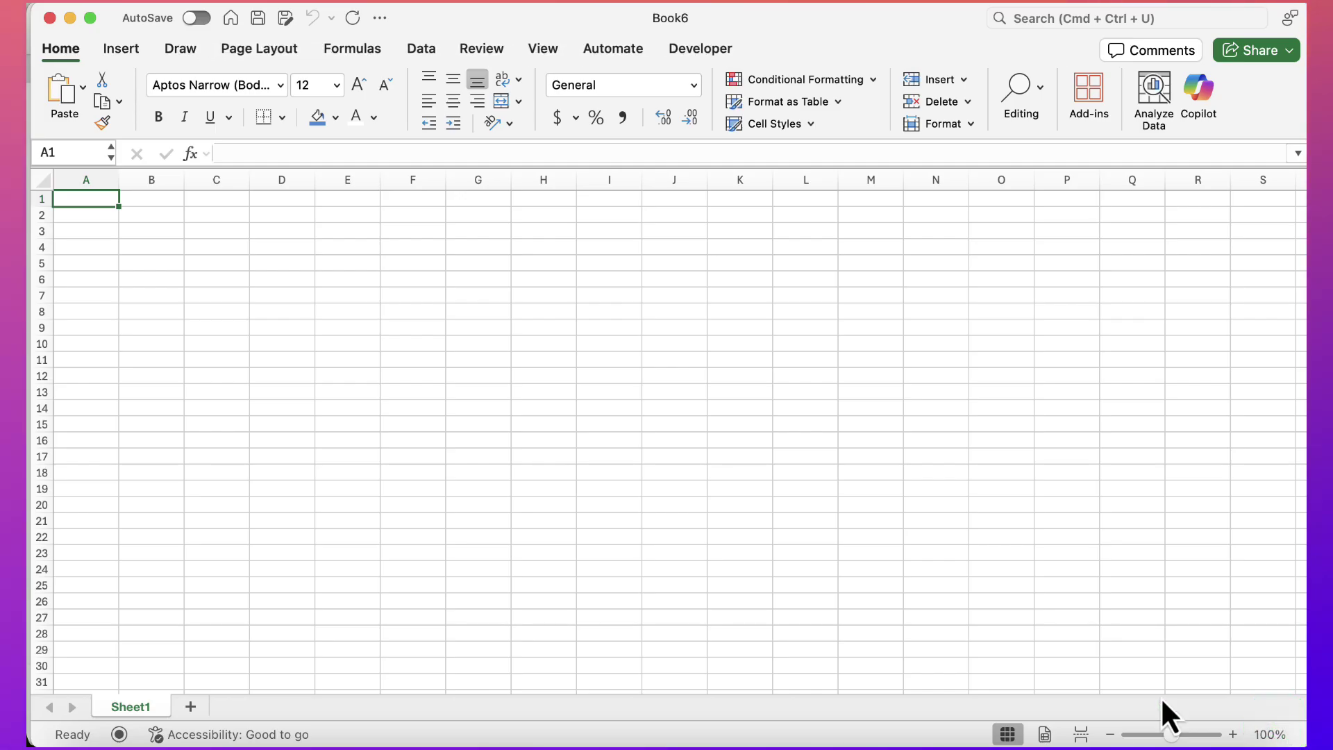
left_click(422, 51)
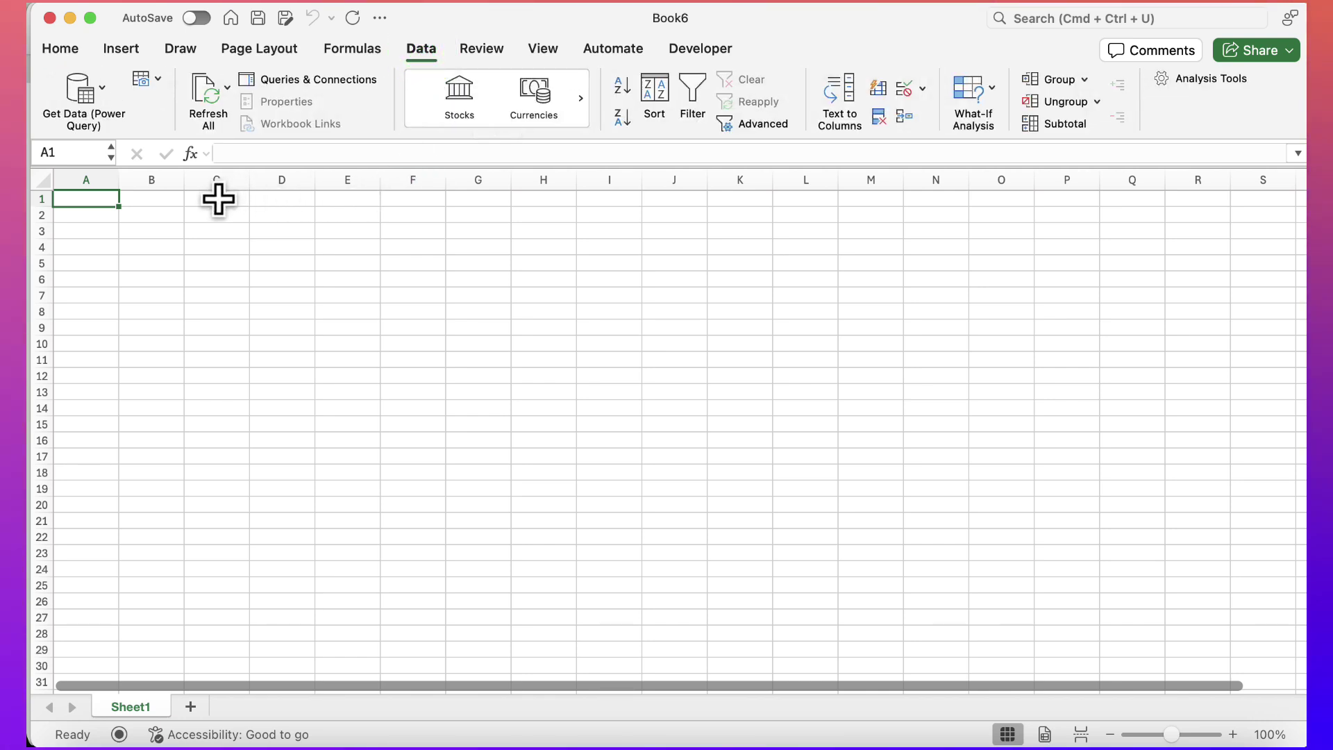
left_click(80, 102)
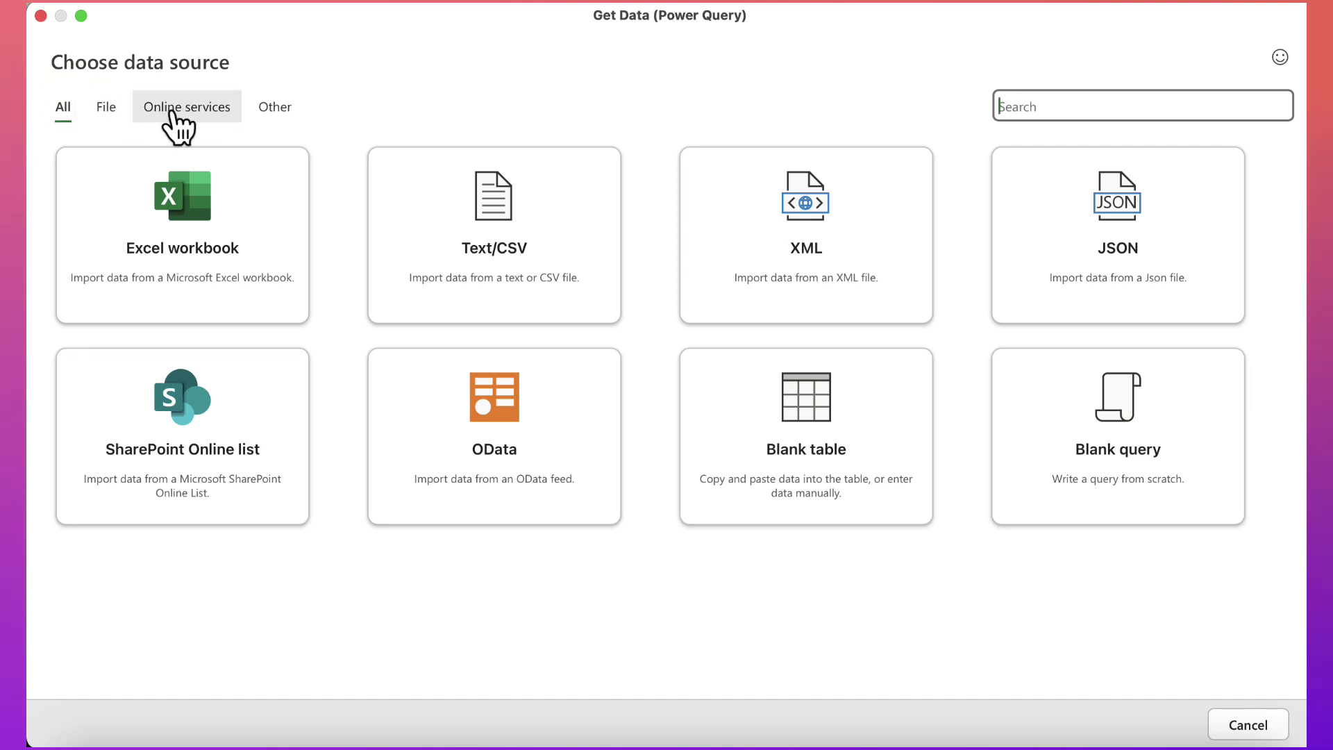
left_click(493, 222)
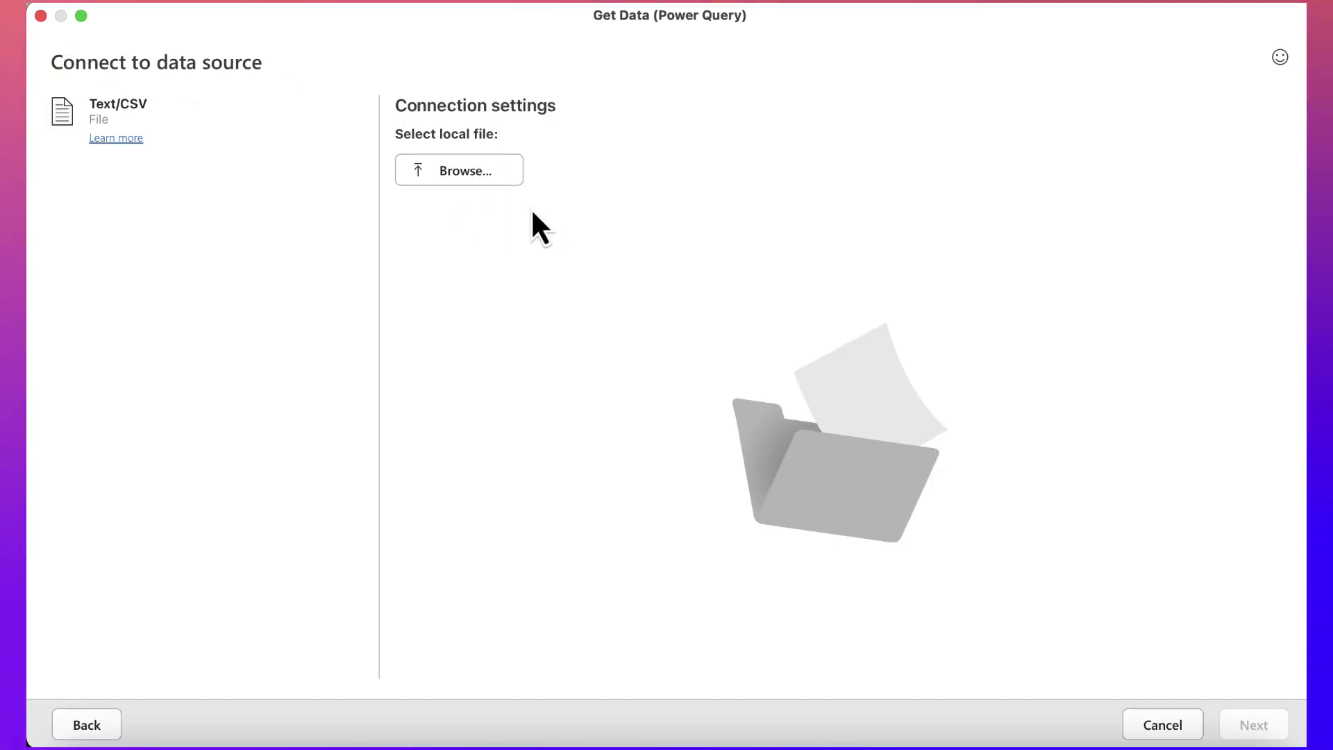
left_click(483, 171)
left_click(543, 147)
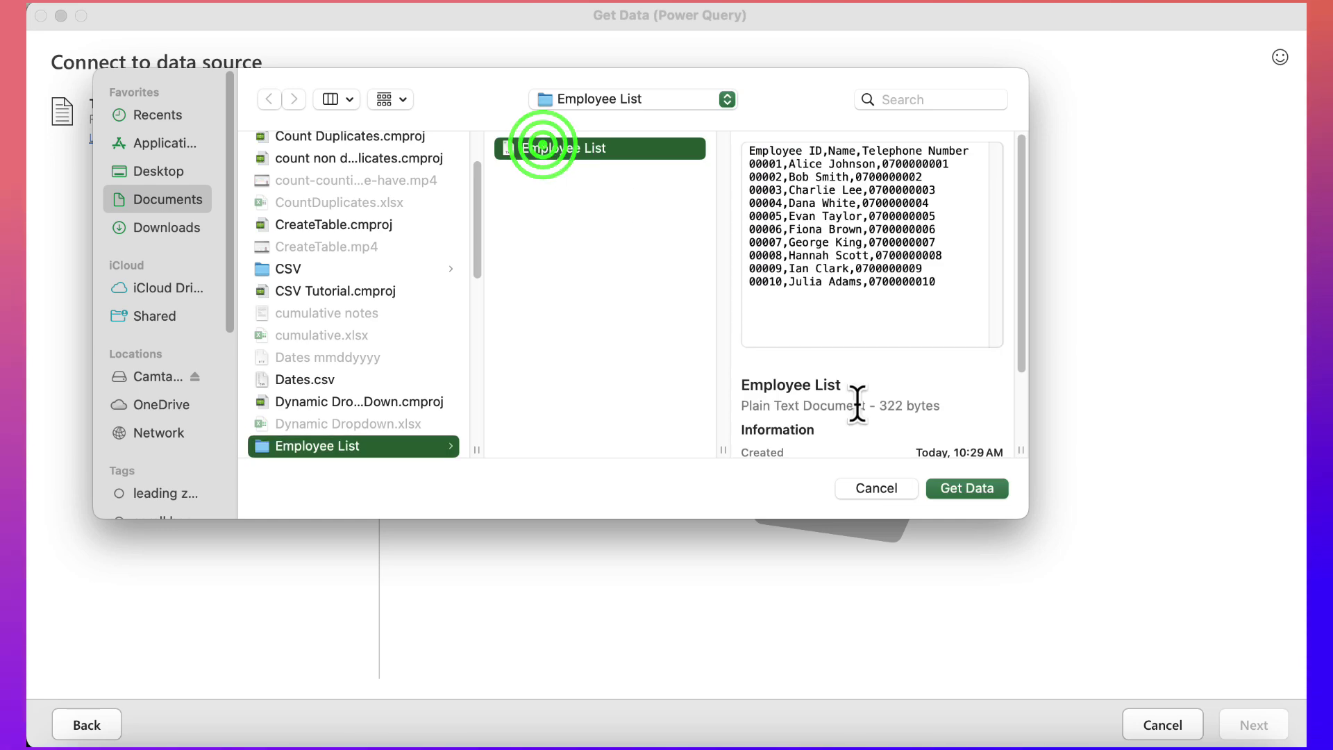
left_click(954, 486)
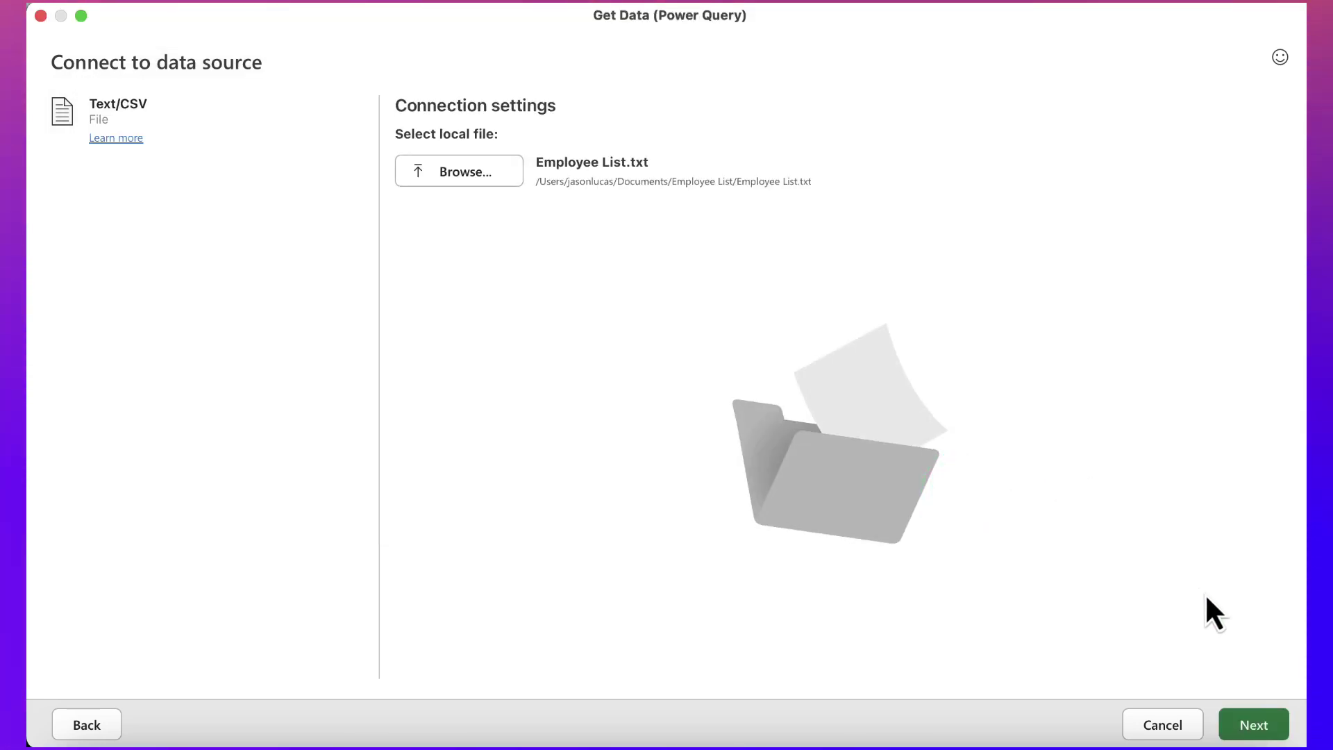
left_click(1254, 724)
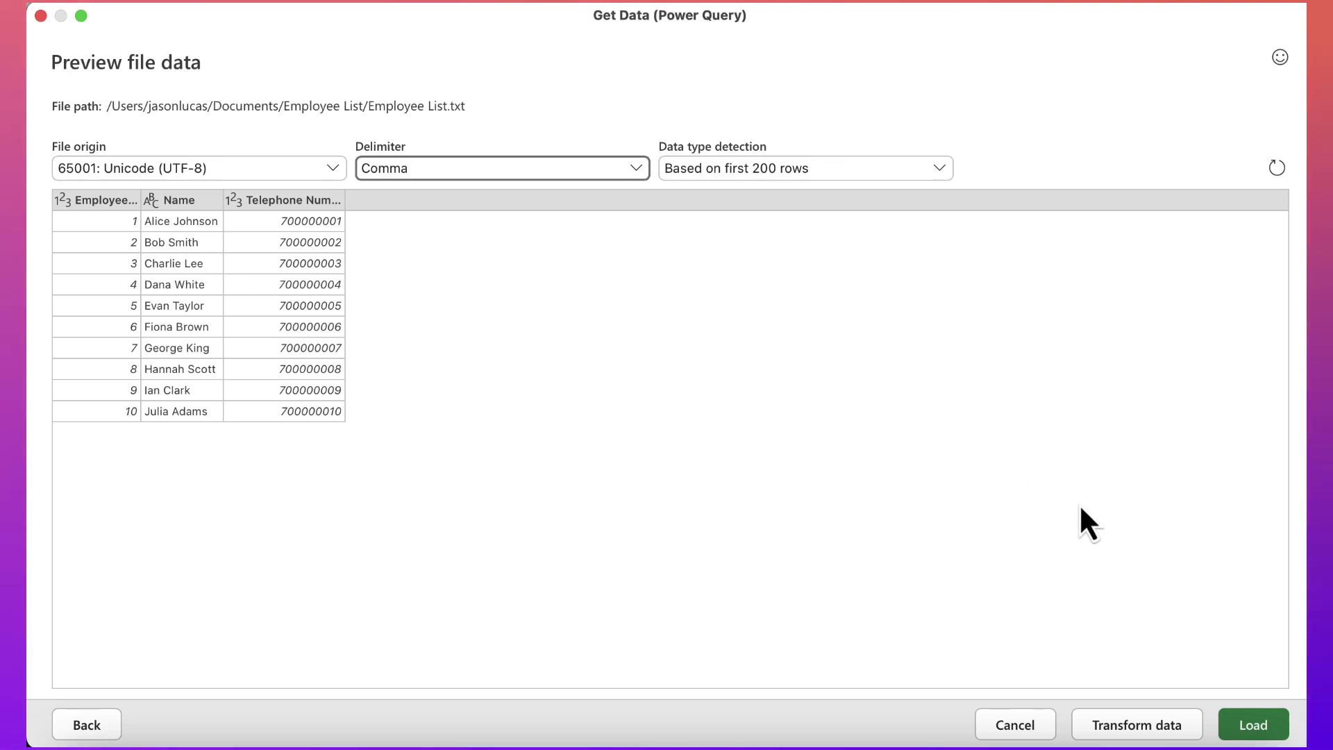
Open the previewed data for transformation and change the Employee ID column's data type to Text, replacing the current conversion.
left_click(1120, 730)
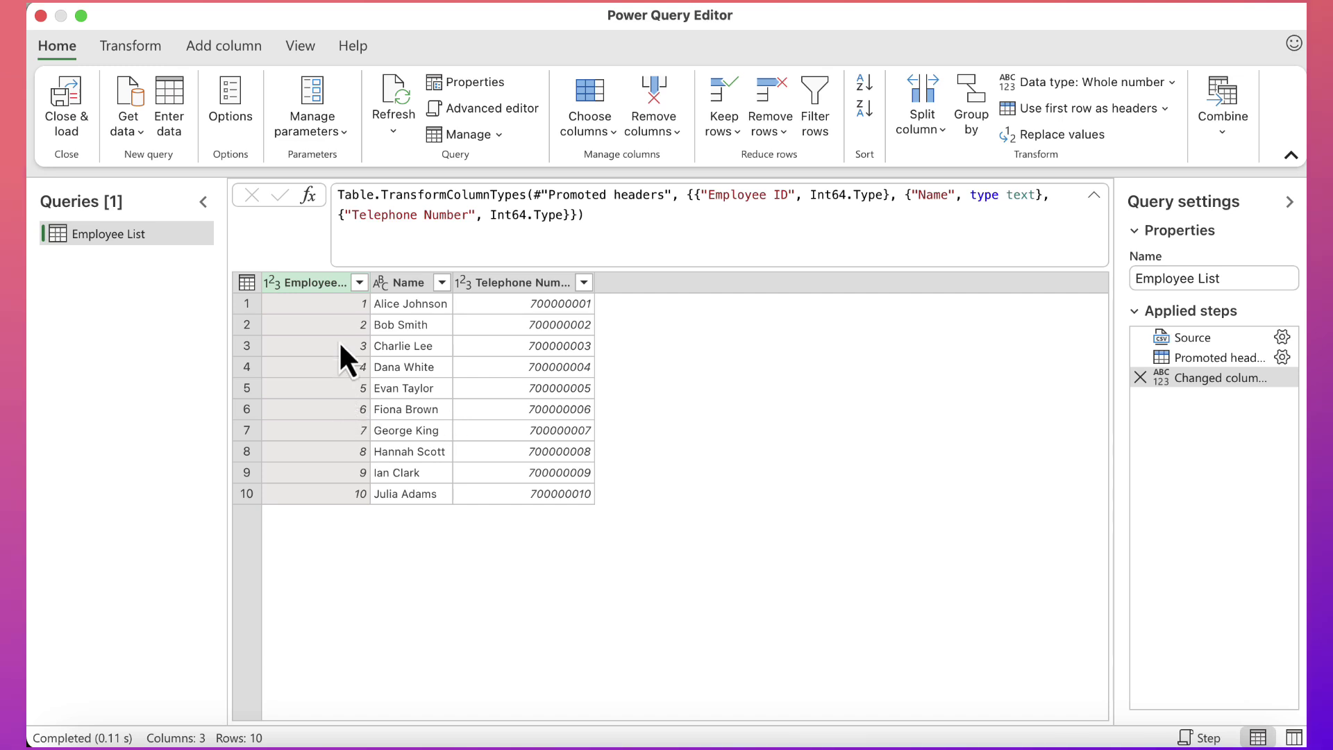
left_click(333, 285)
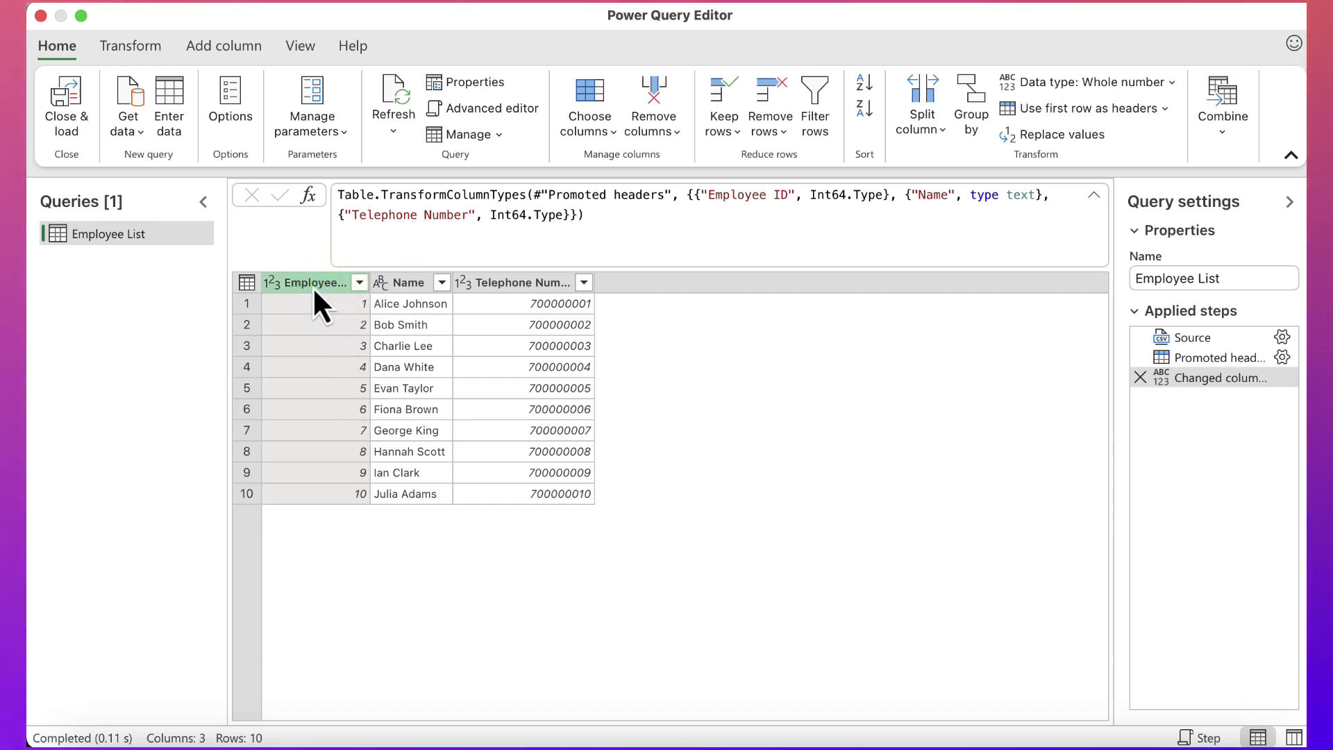
left_click(1065, 85)
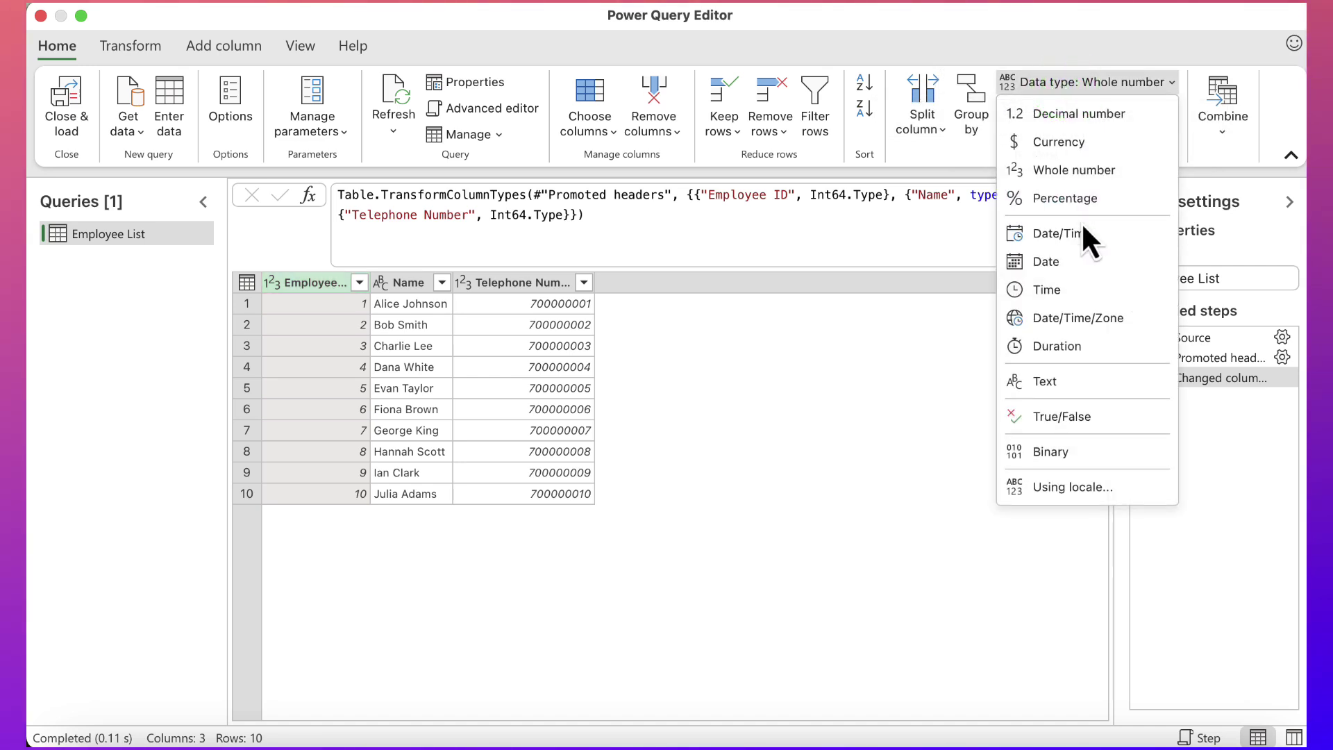
left_click(1048, 384)
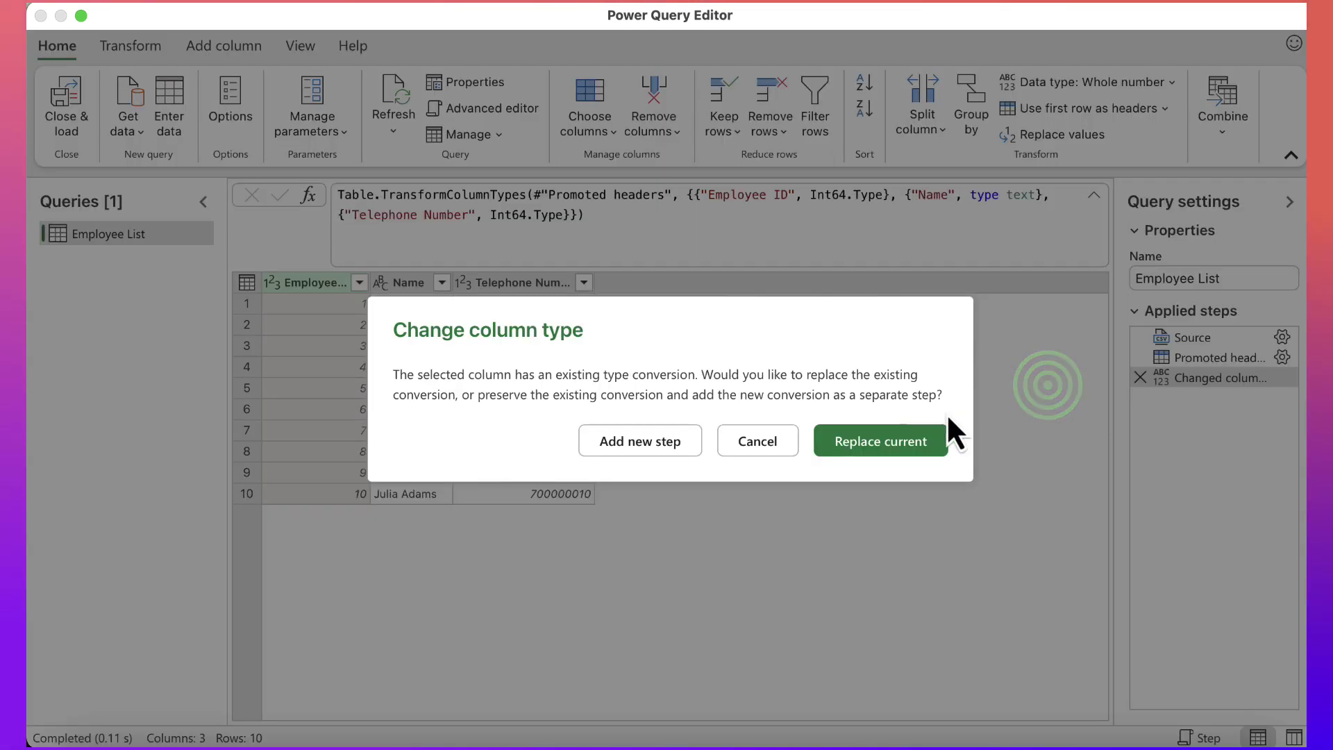
left_click(852, 432)
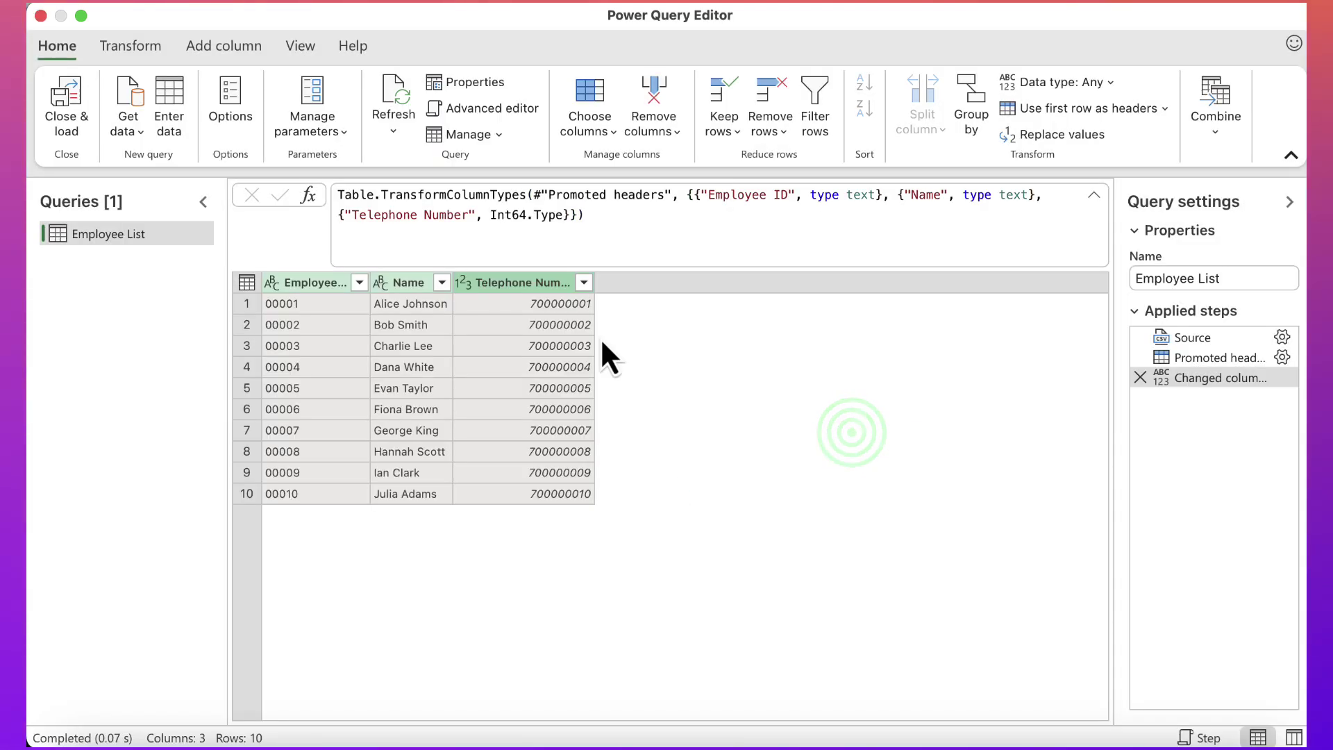
Change the Telephone Number column's data type to Text, replacing the current conversion, and load the query into the workbook.
left_click(509, 282)
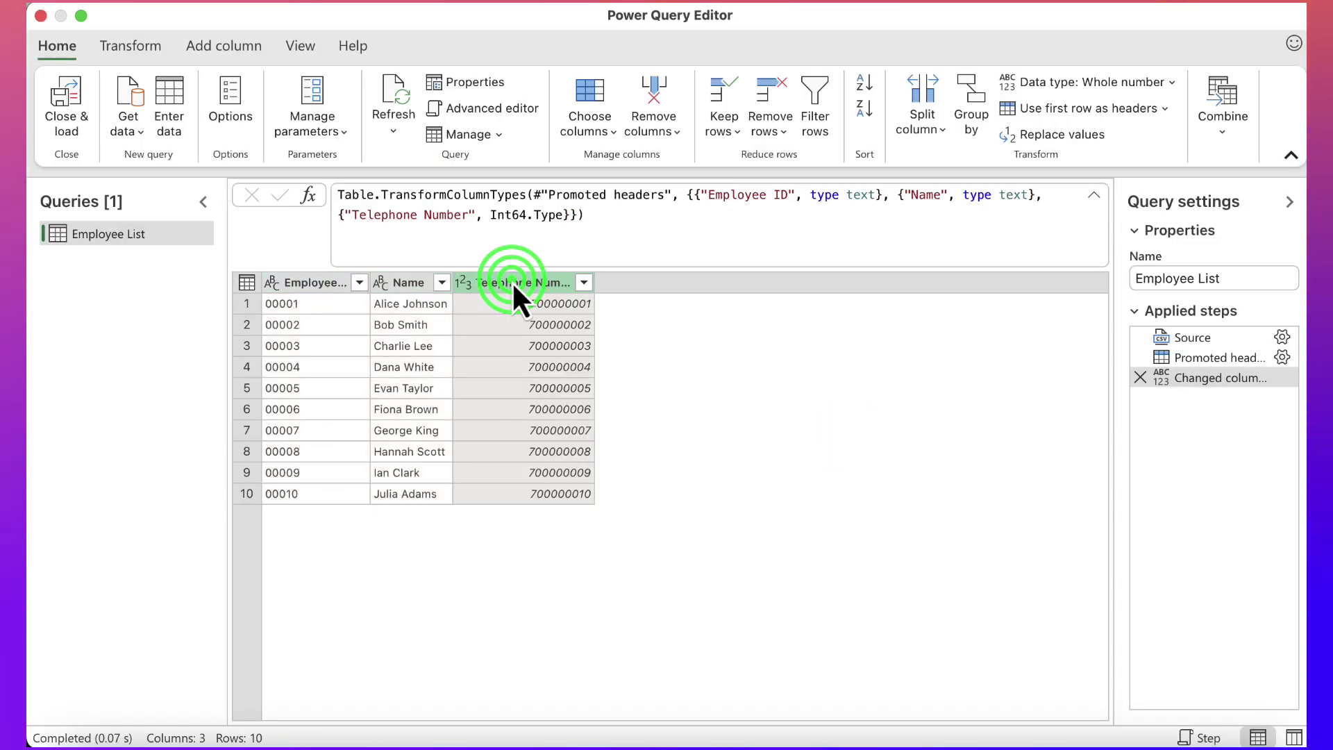
left_click(1123, 82)
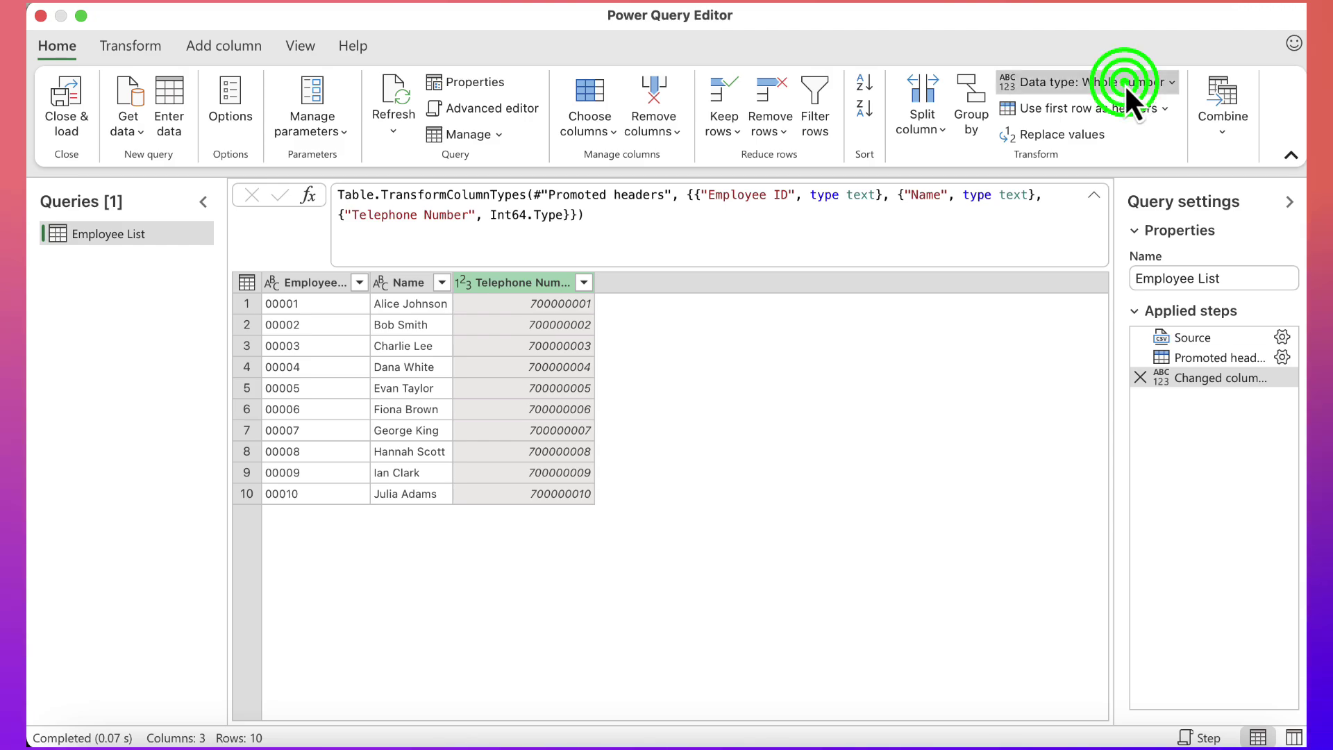
left_click(1065, 387)
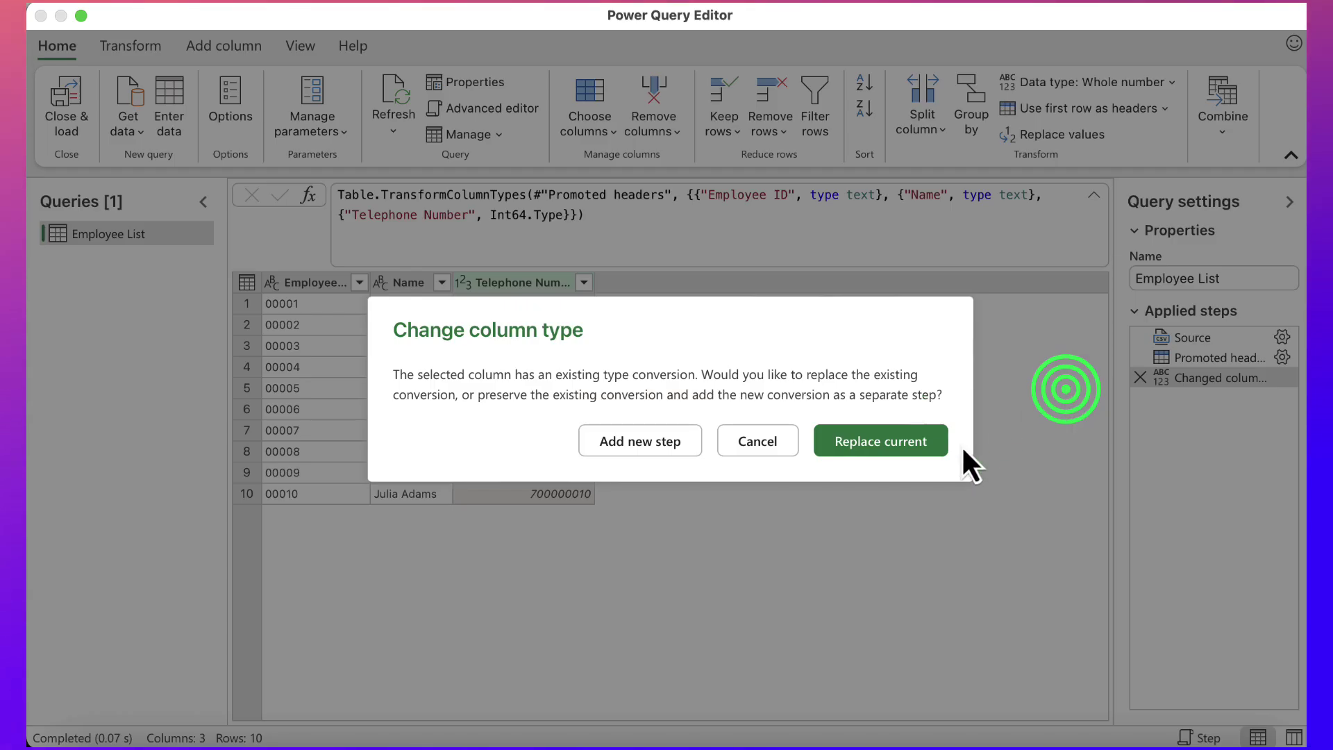
left_click(904, 450)
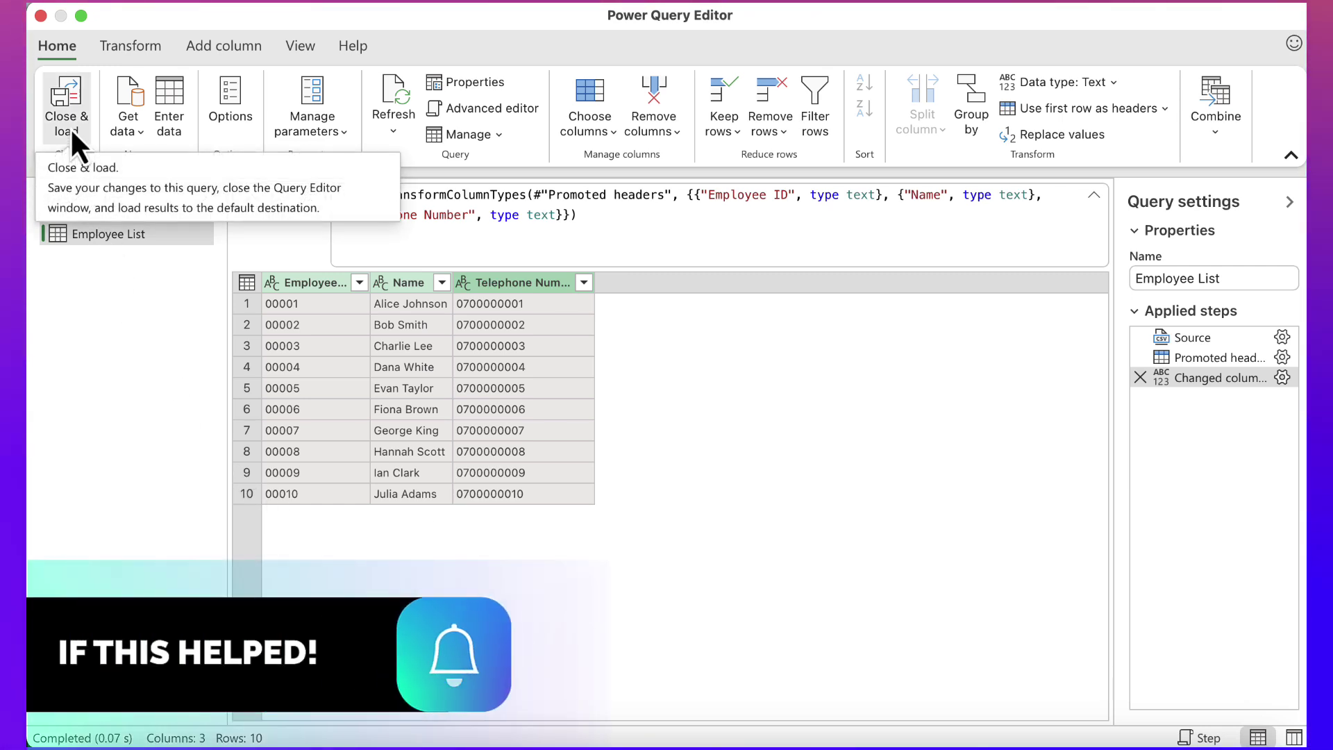
left_click(65, 110)
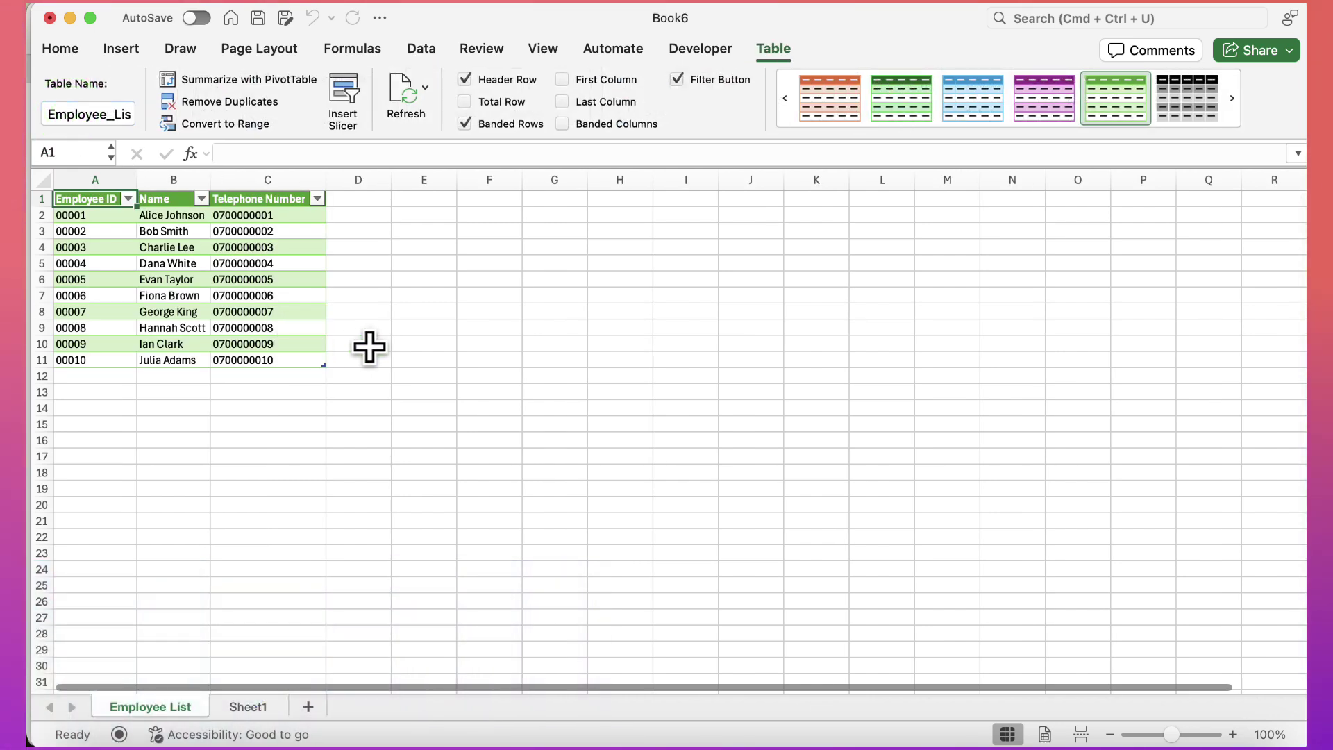
Create another new workbook and start a legacy text import of the Employee List file.
key("super+n")
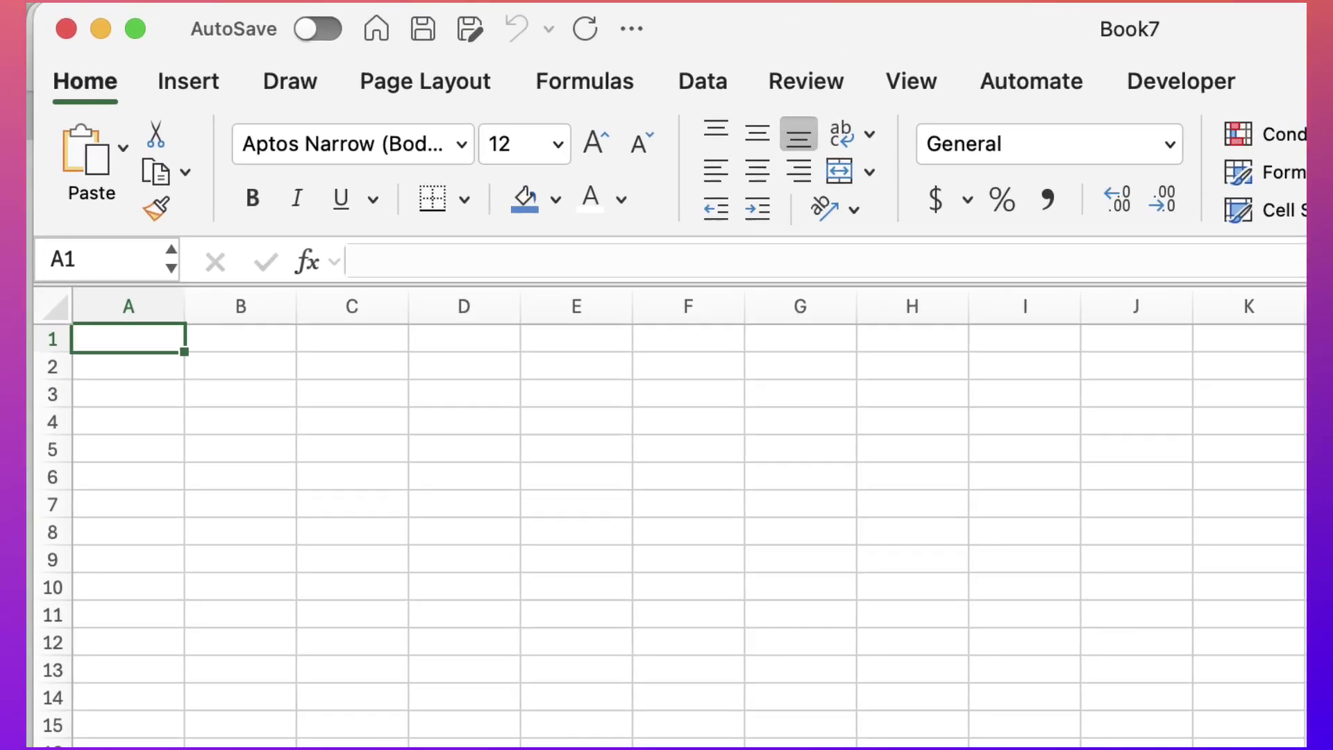
left_click(748, 104)
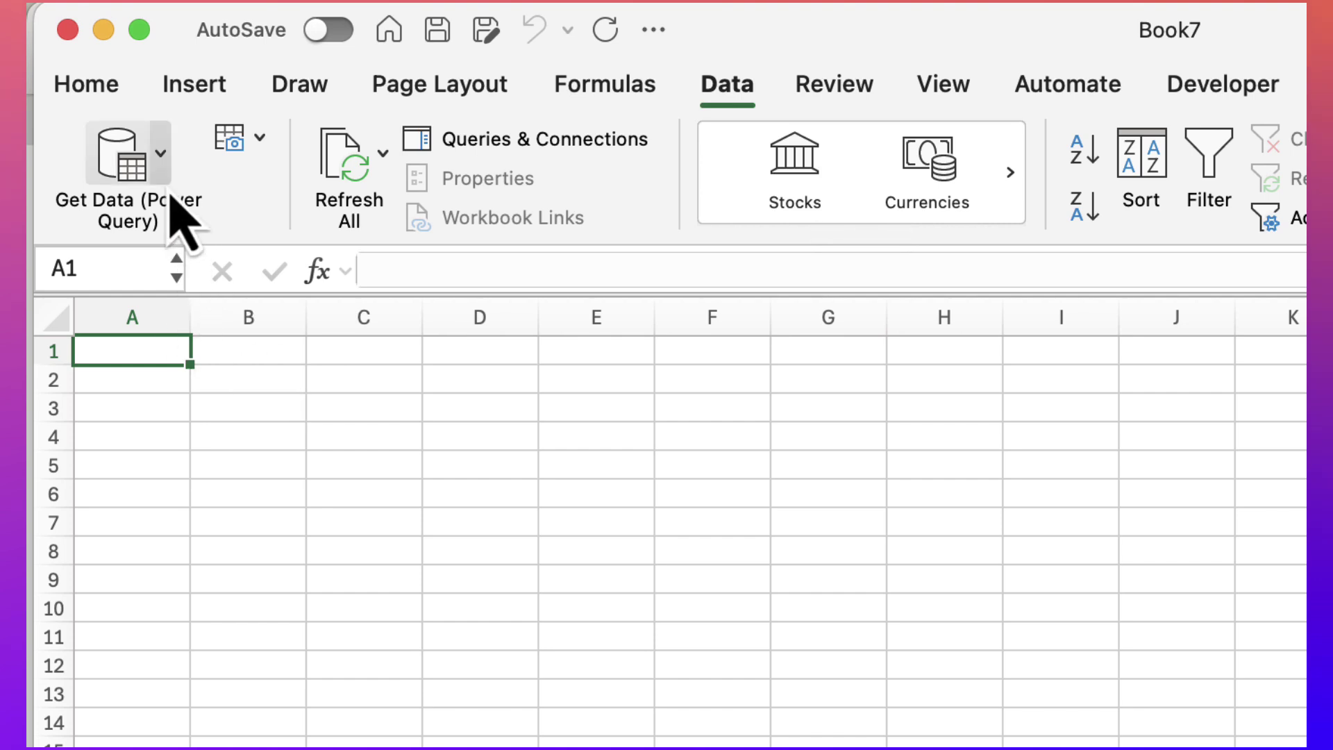
left_click(160, 154)
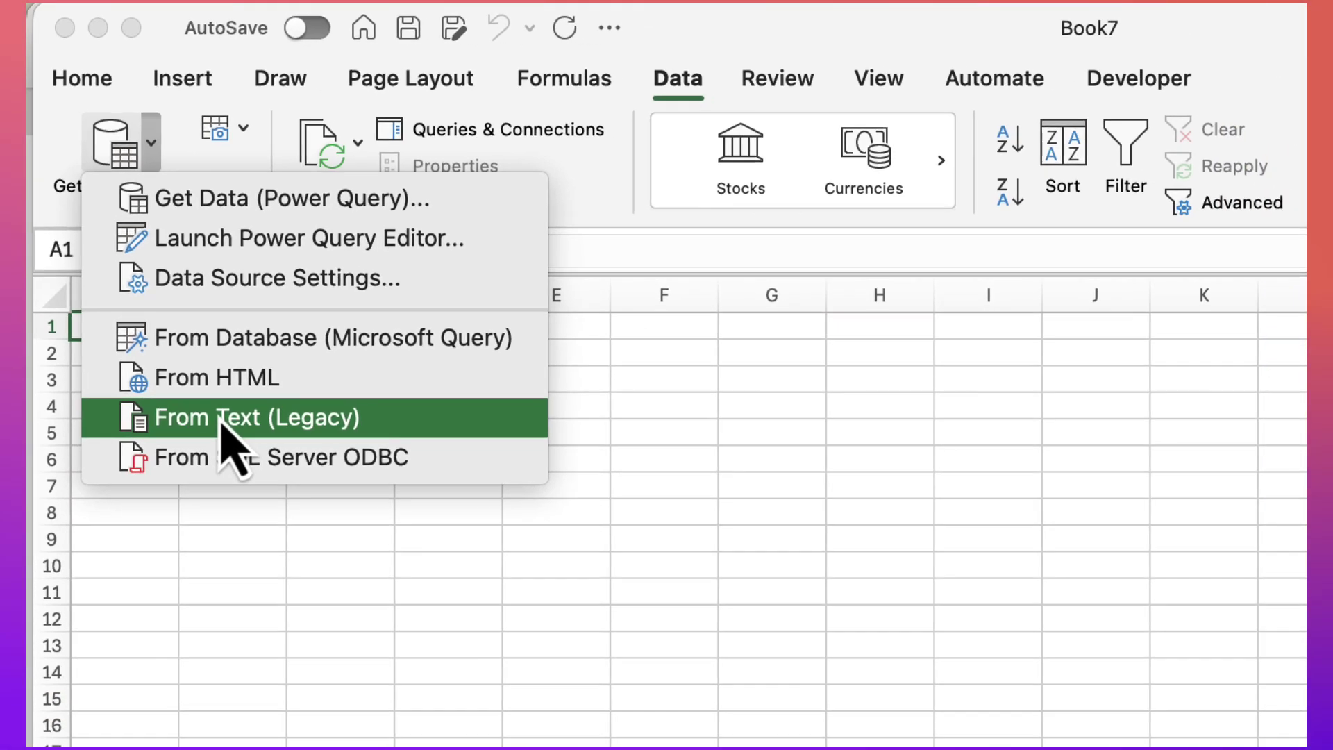
left_click(221, 417)
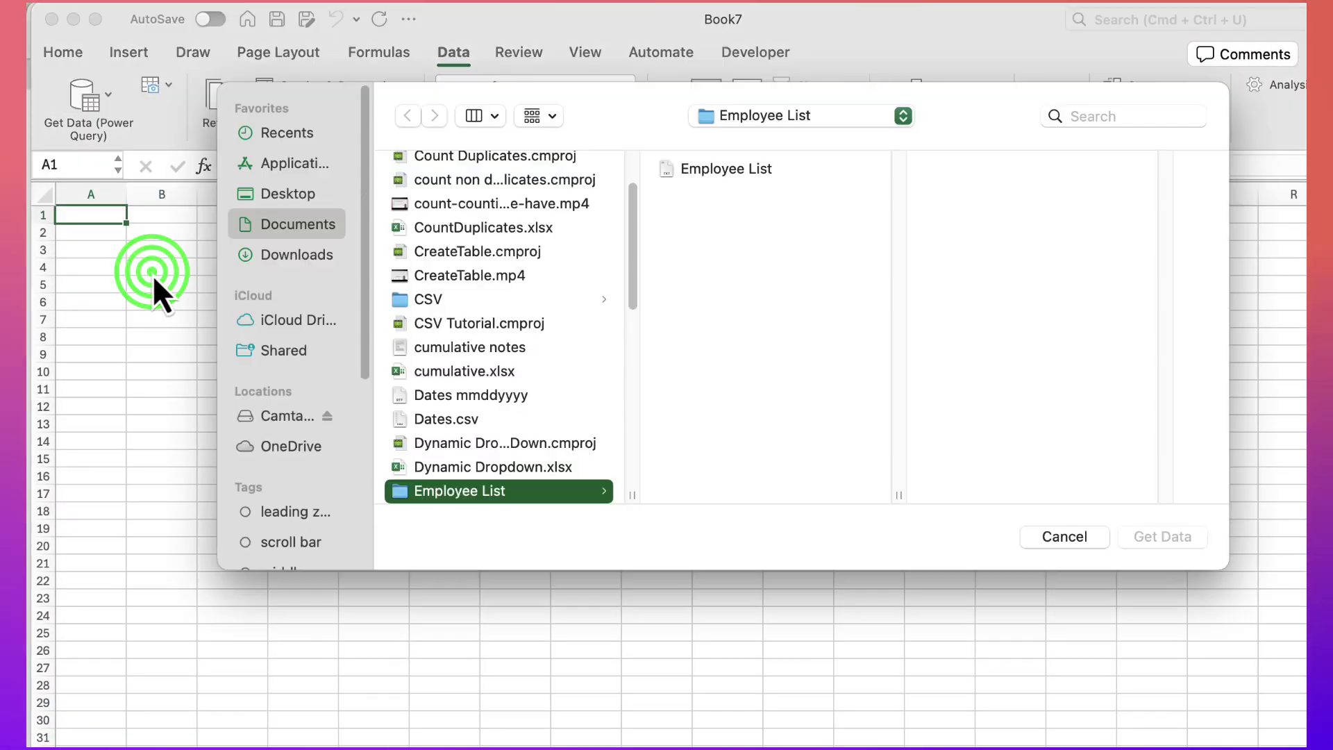
left_click(702, 172)
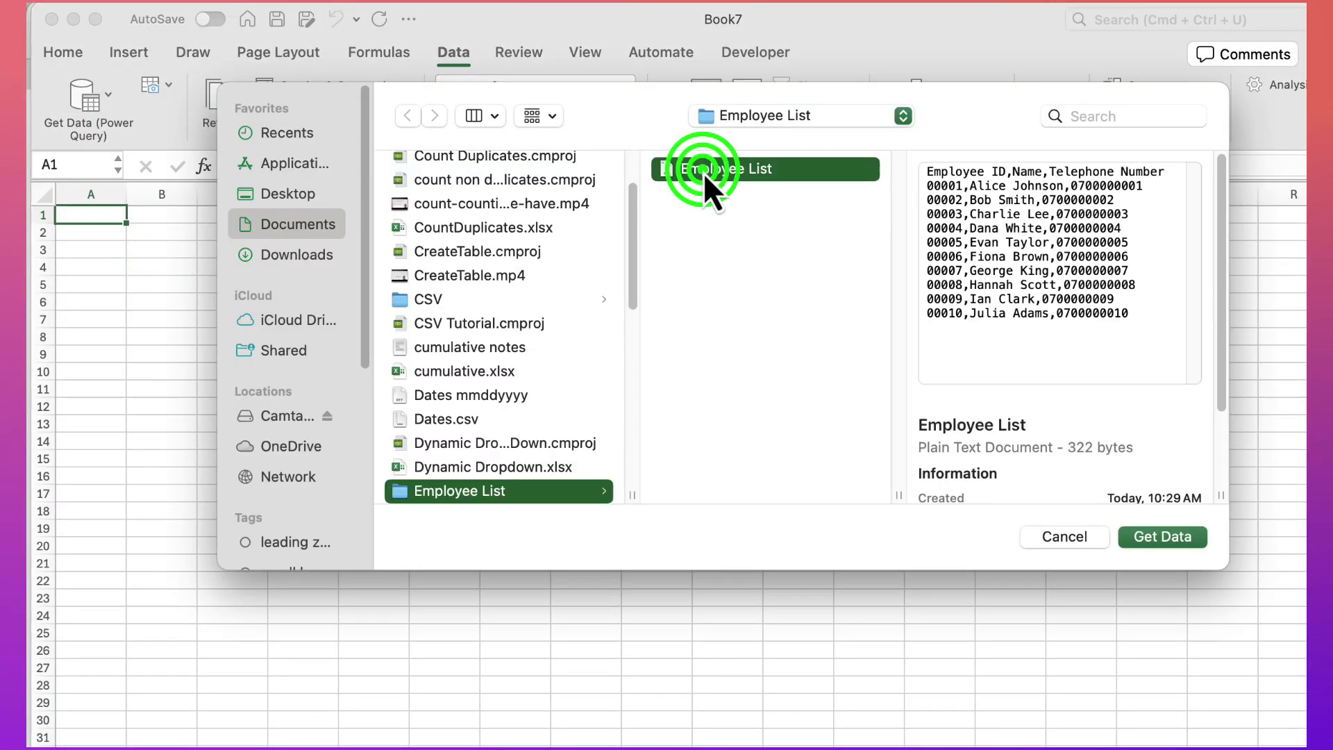
left_click(1158, 536)
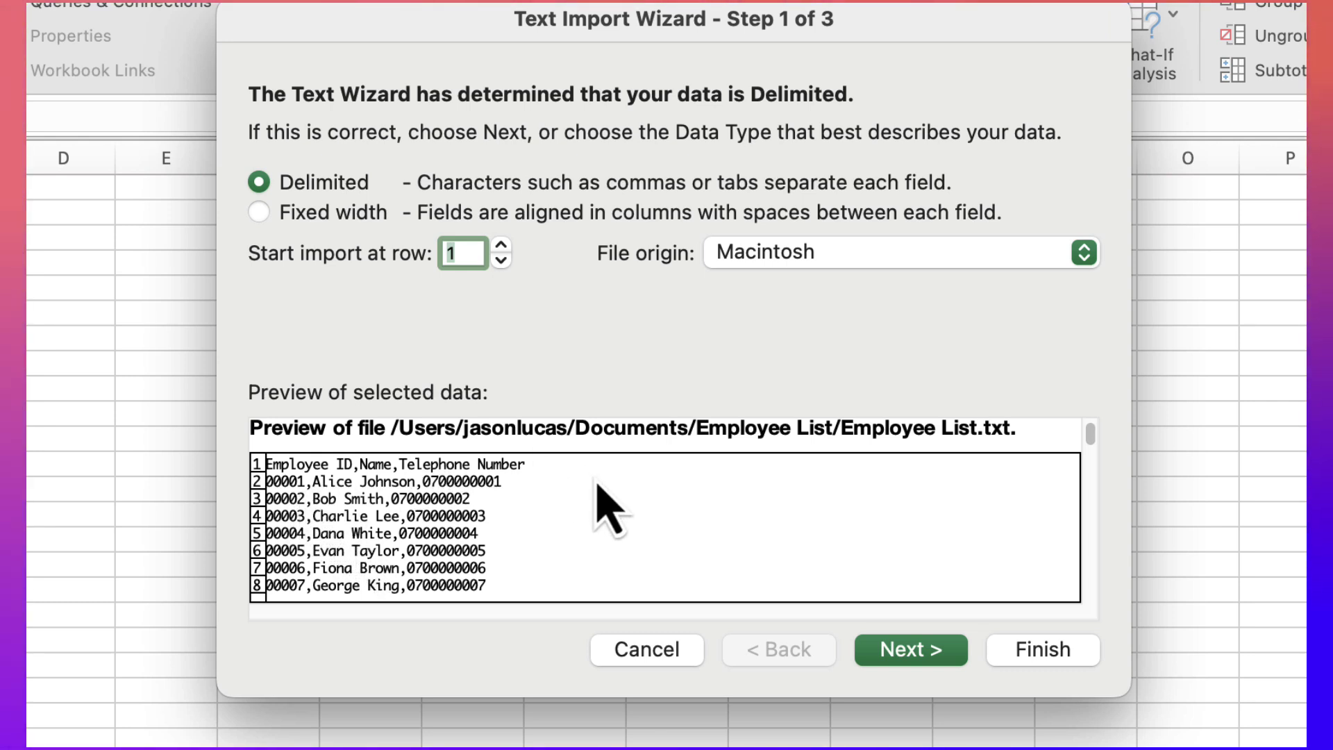
Keep the data as Delimited and set Comma as the only delimiter, clearing Tab.
left_click(907, 653)
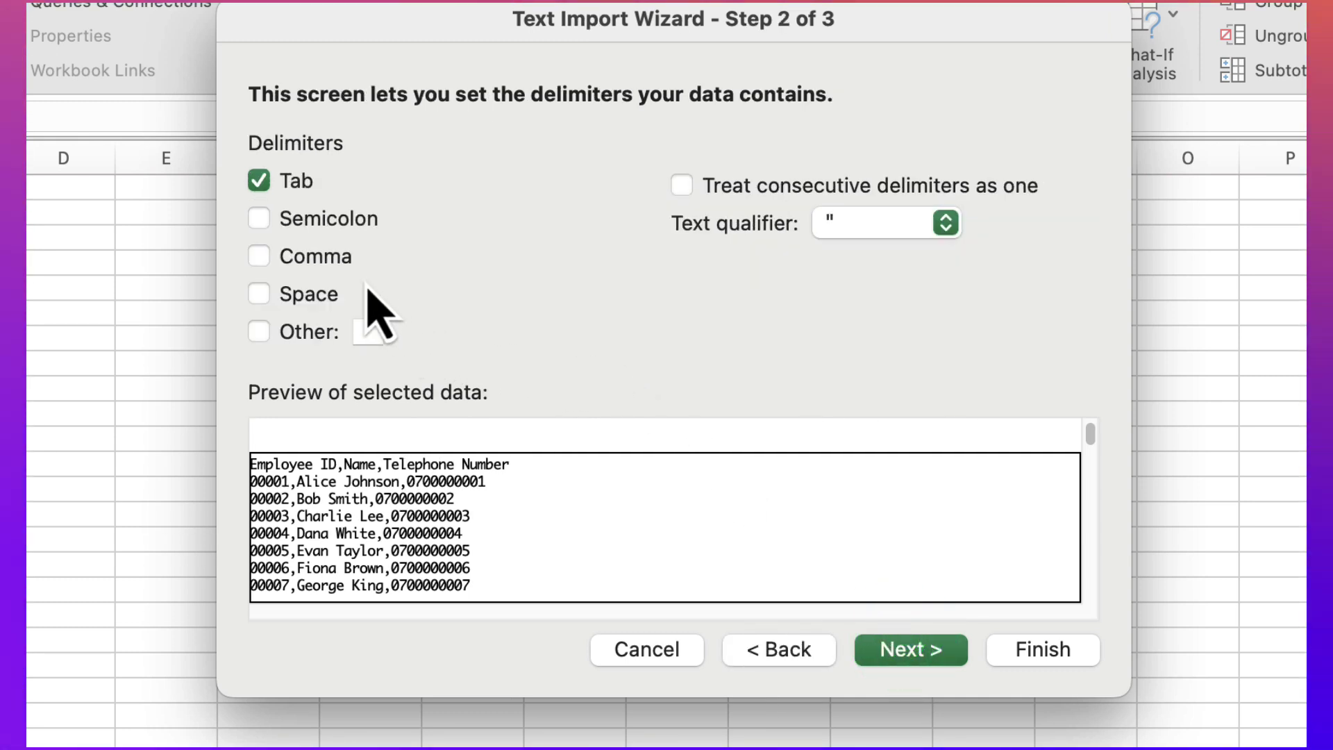
left_click(261, 258)
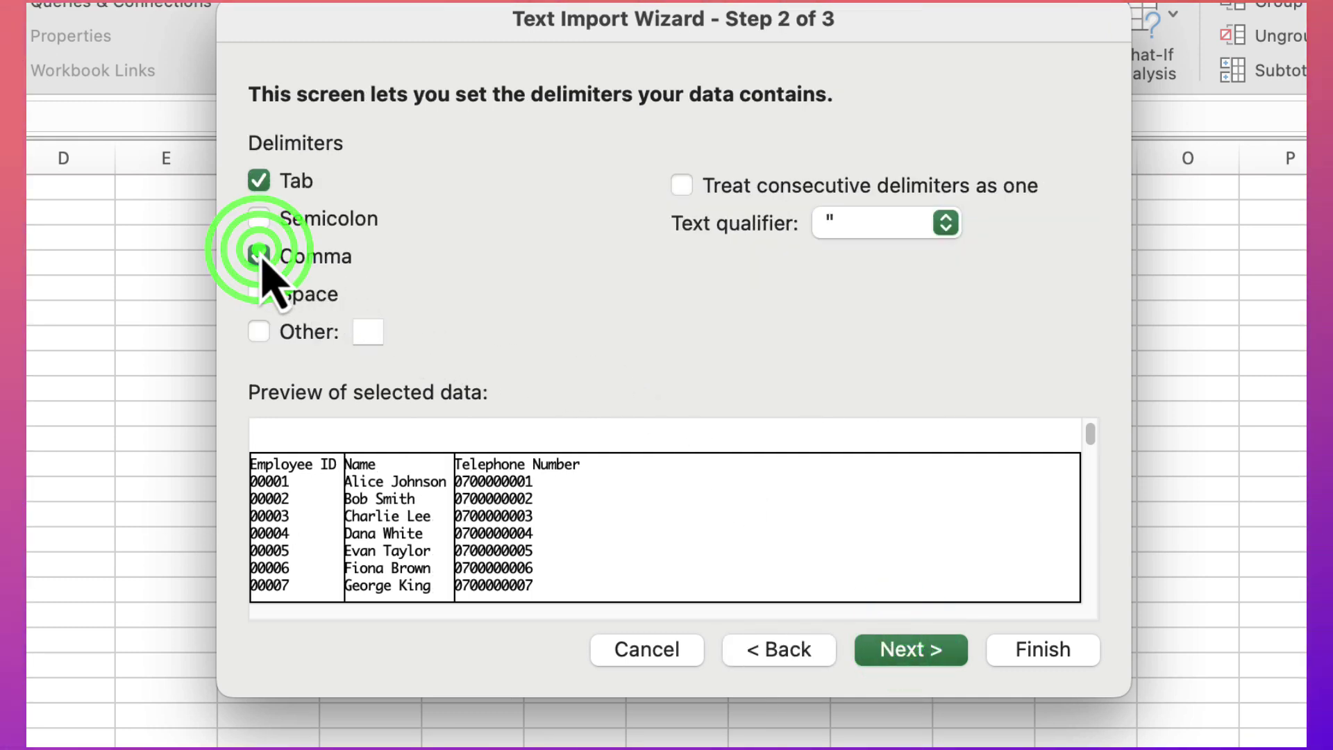
left_click(259, 181)
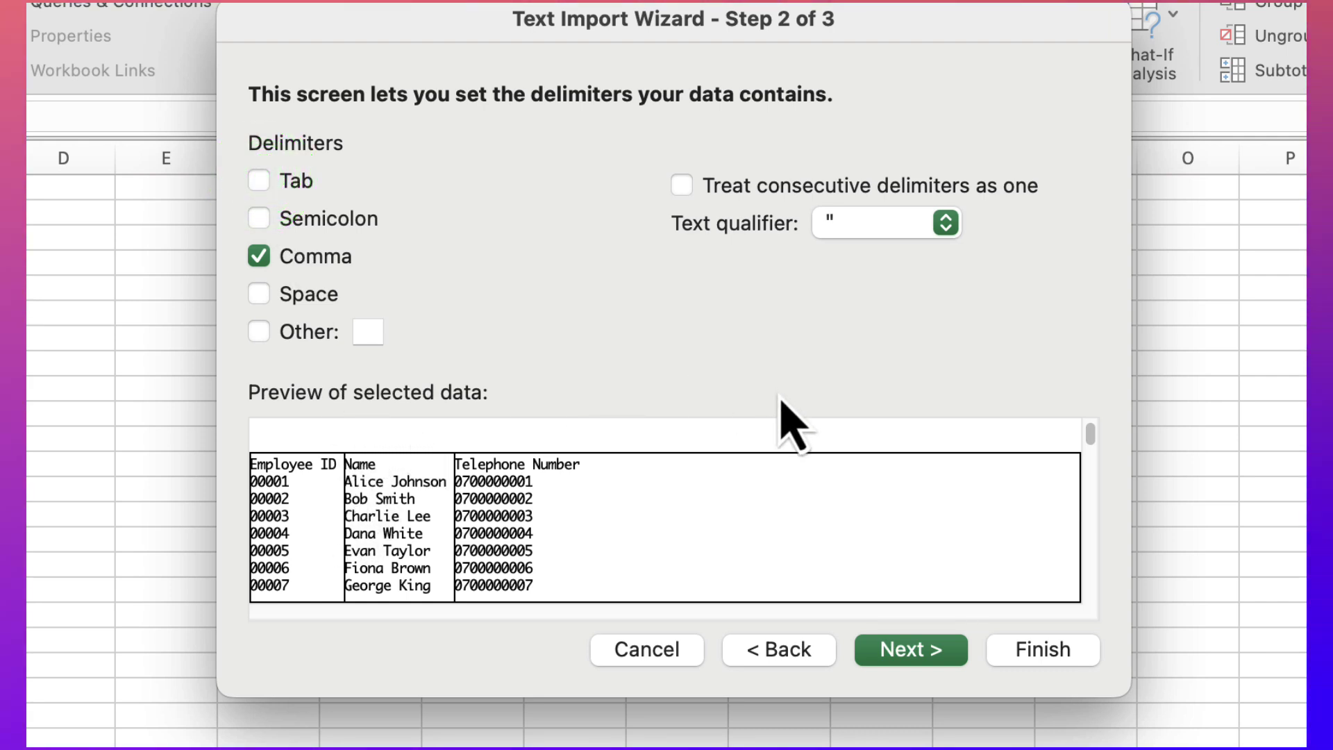
left_click(902, 649)
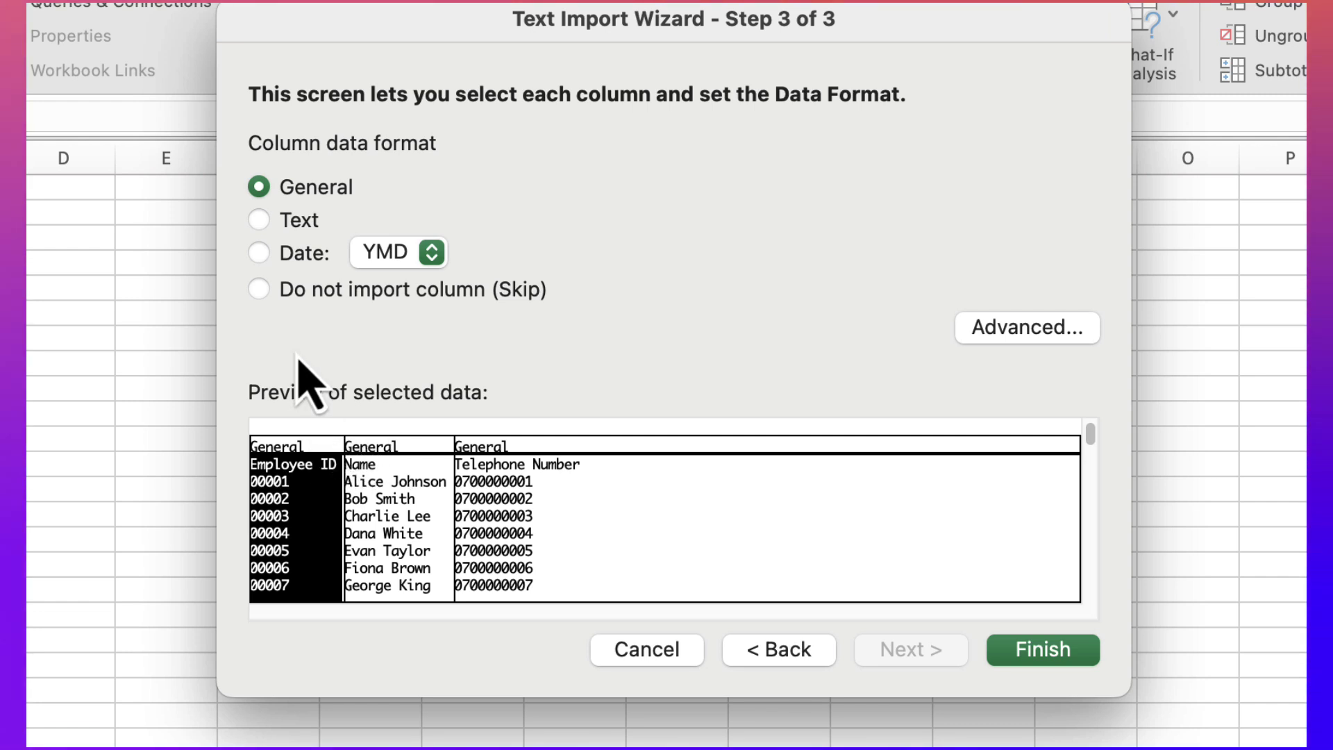
Set the Employee ID and Telephone Number columns to Text format and import the data into the existing sheet at $A$1.
left_click(259, 220)
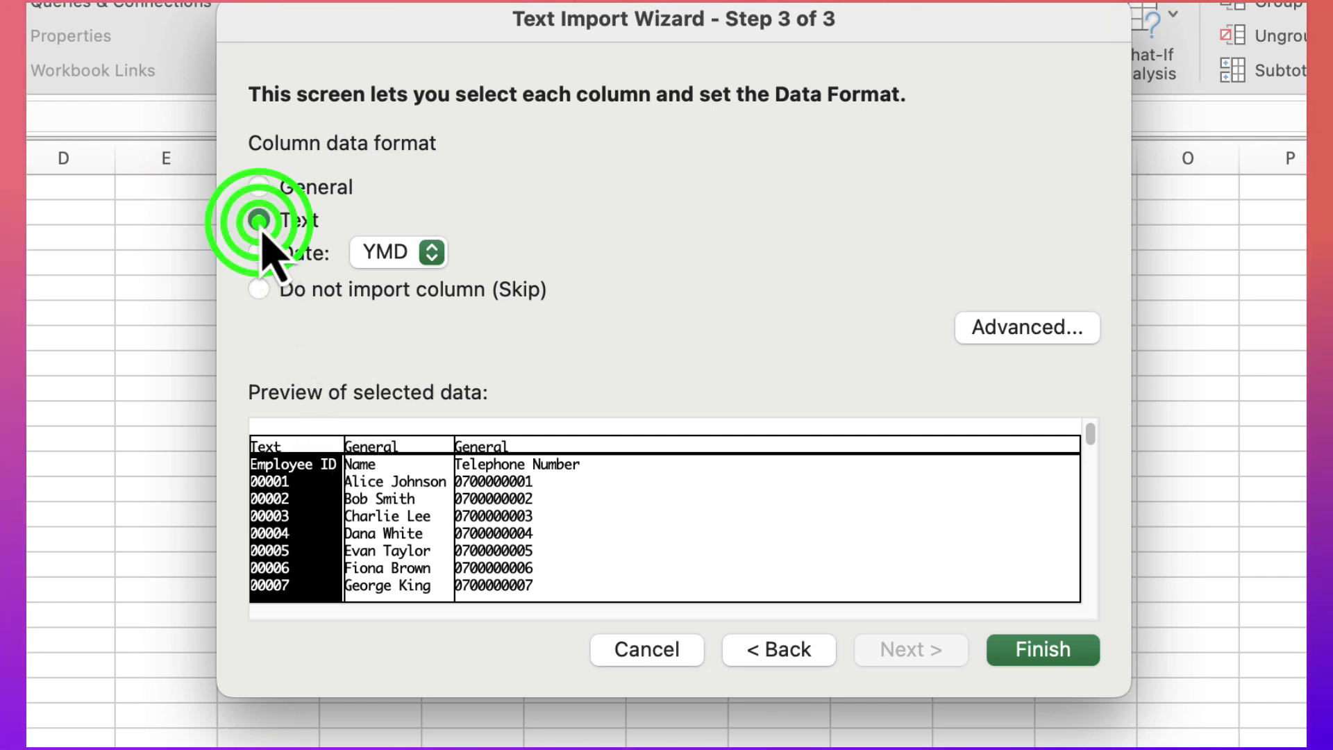
left_click(496, 442)
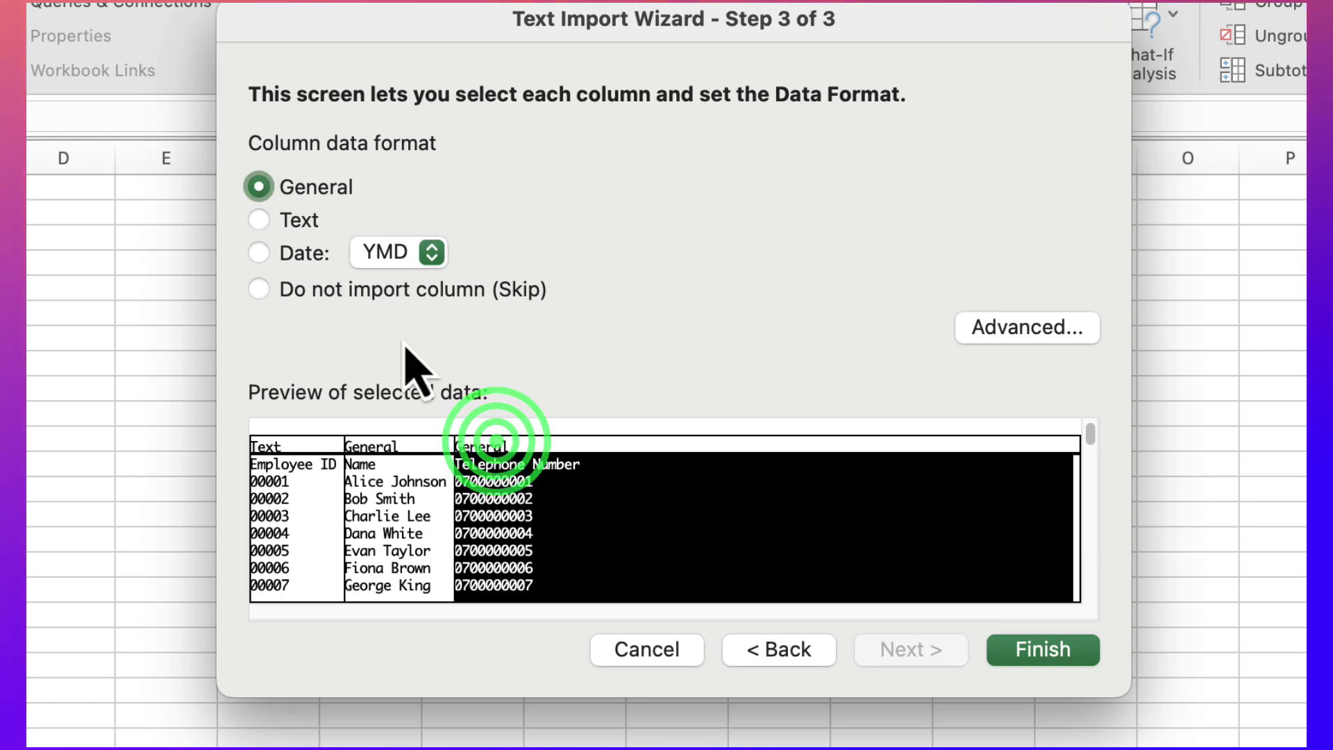
left_click(261, 220)
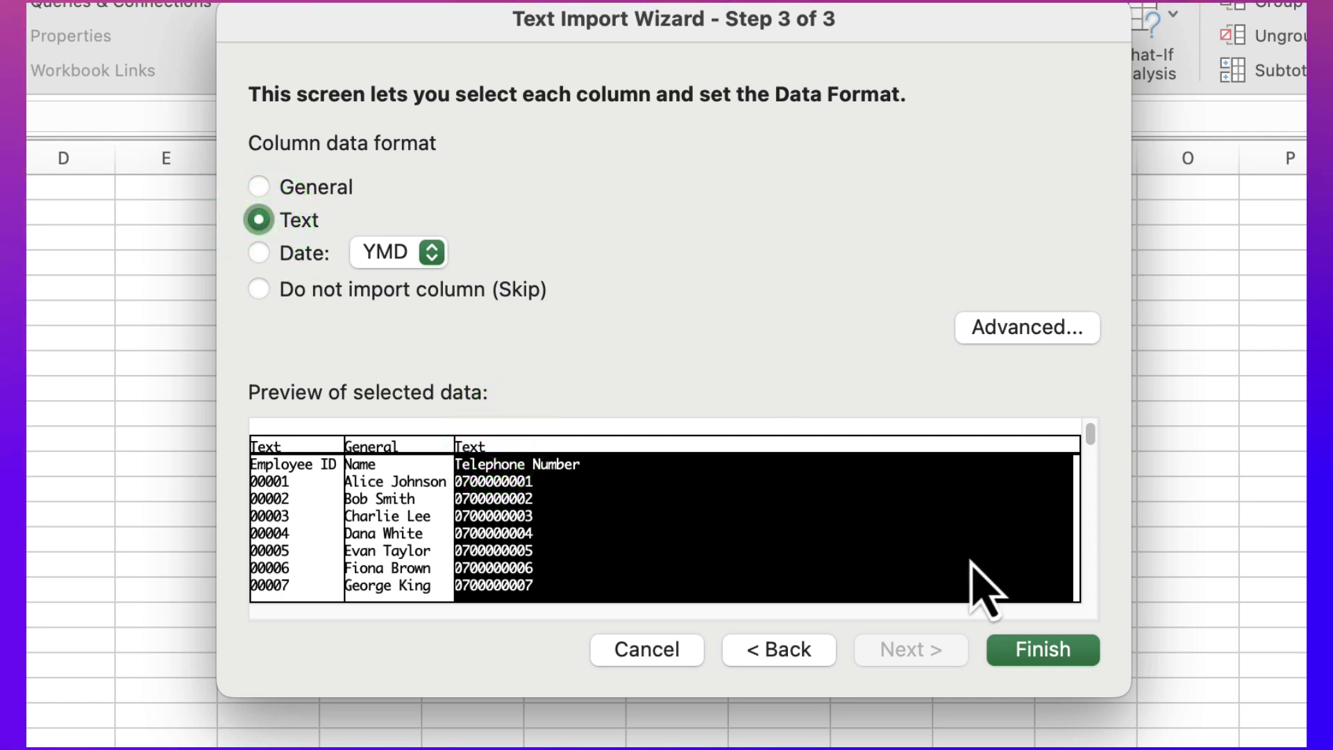
left_click(1043, 651)
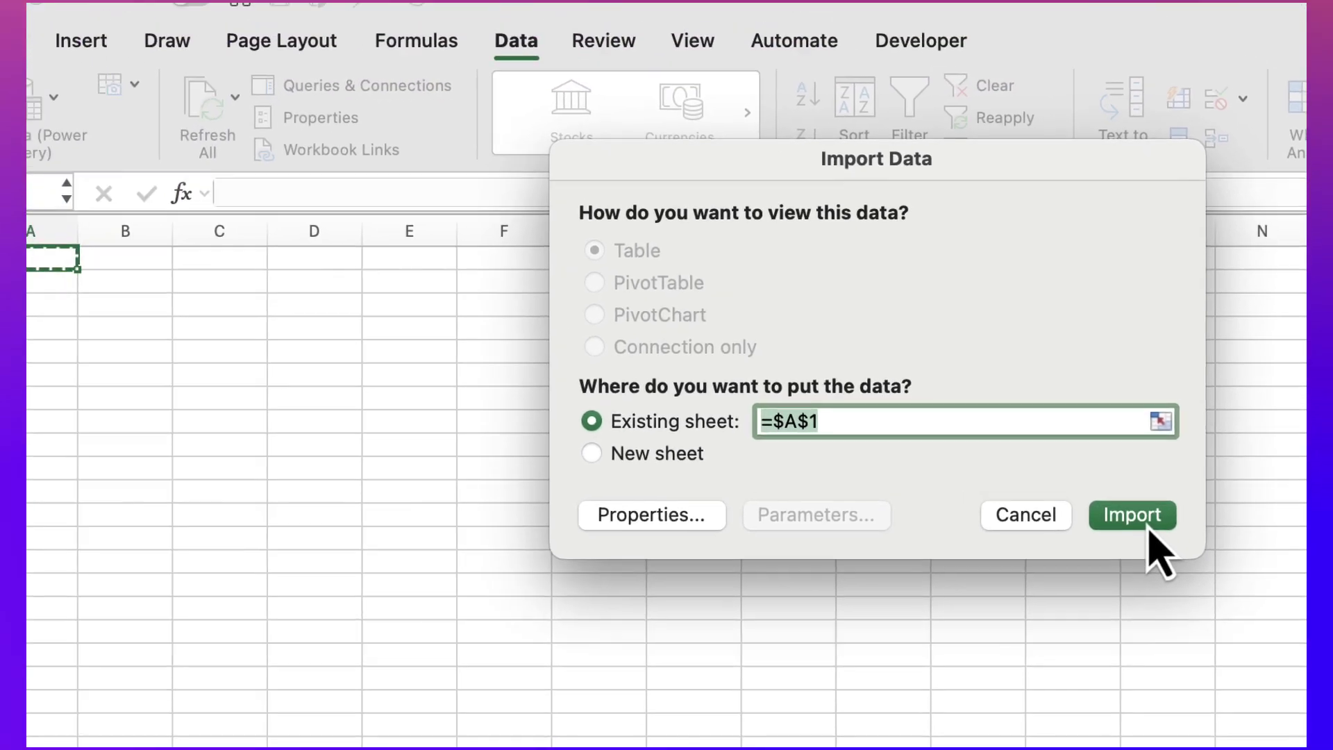
left_click(961, 478)
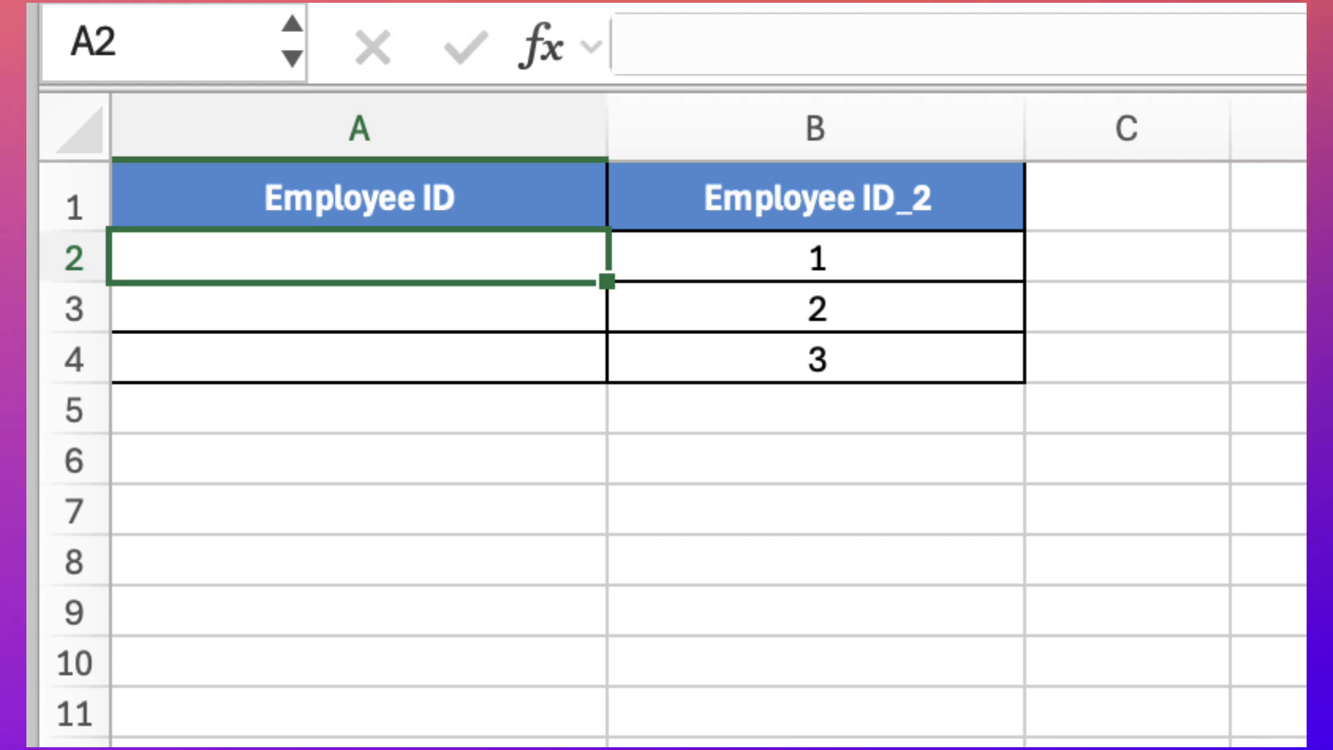
Enter 0001 in cell A2 of the sheet with the Employee ID and Employee ID_2 columns.
type("0001")
key("Return")
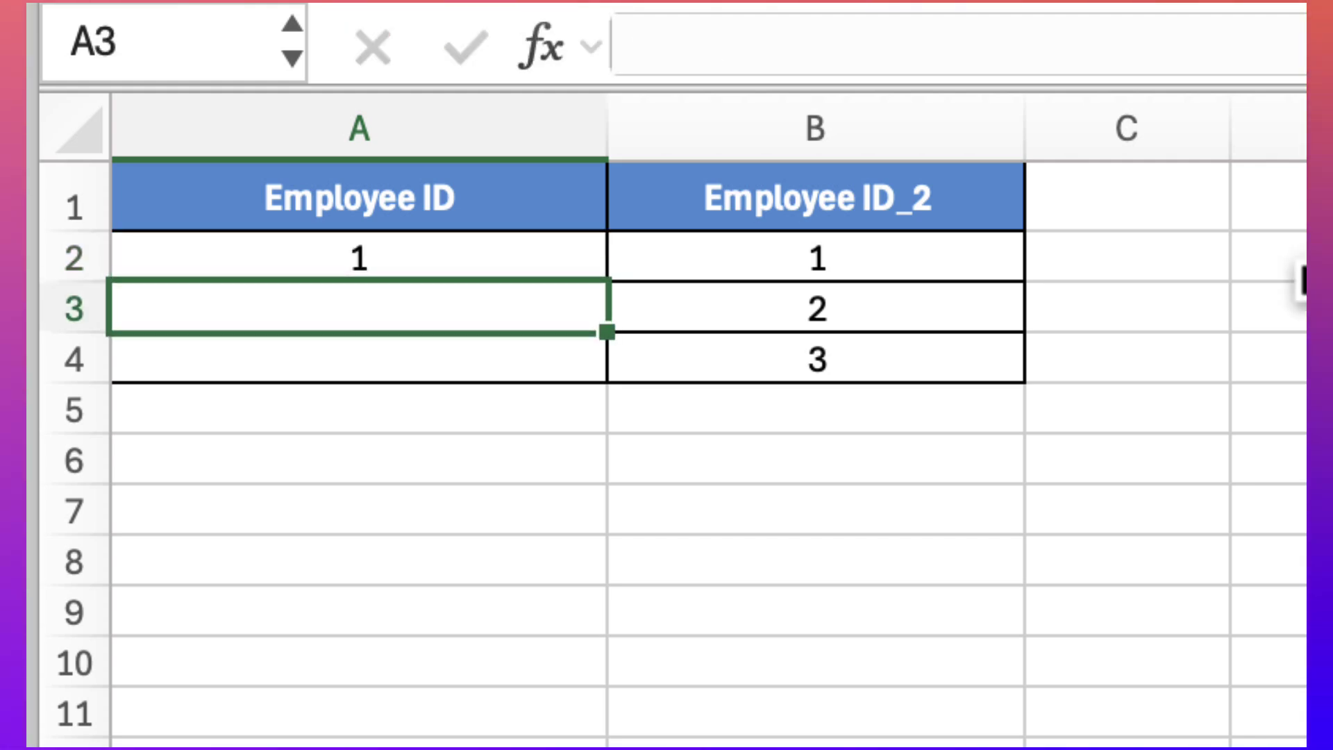
Clear the entry in cell A2 and format the Employee ID cells A2:A4 as Text.
left_click(527, 271)
key("Delete")
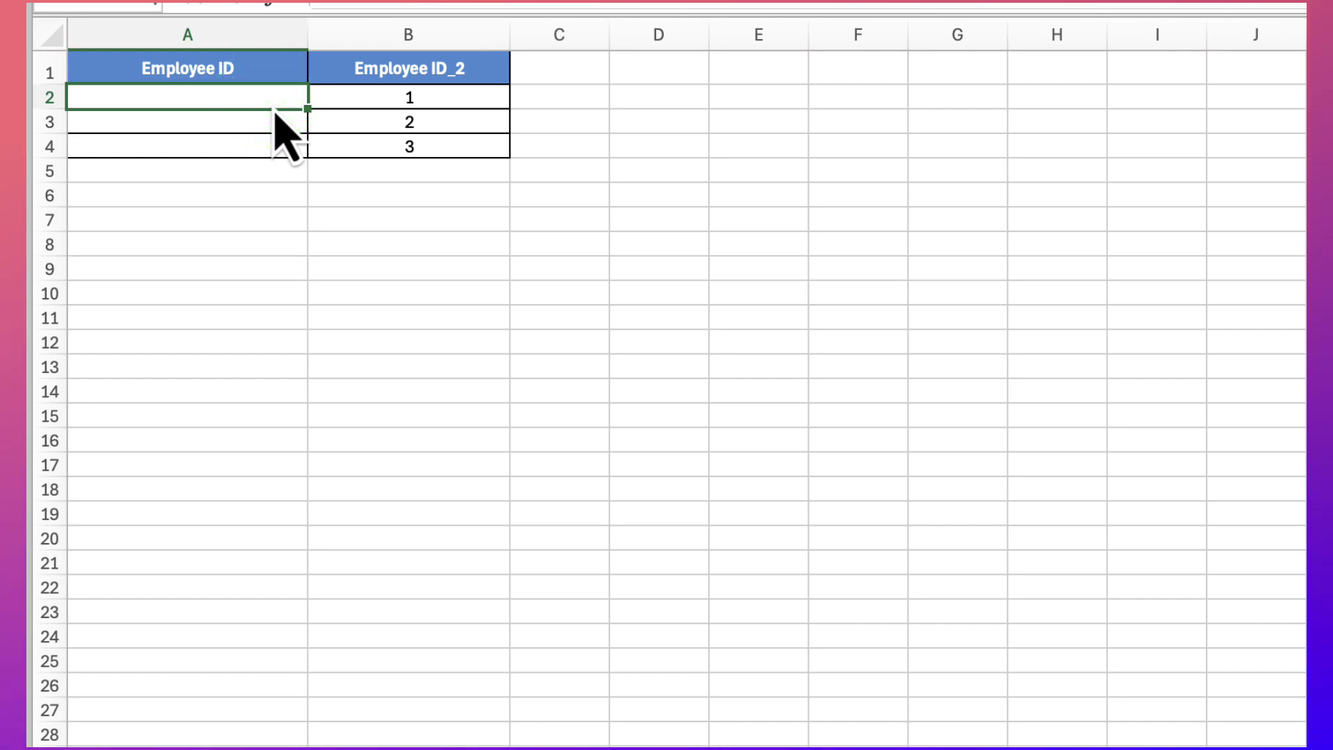
left_click_drag(263, 99, 259, 143)
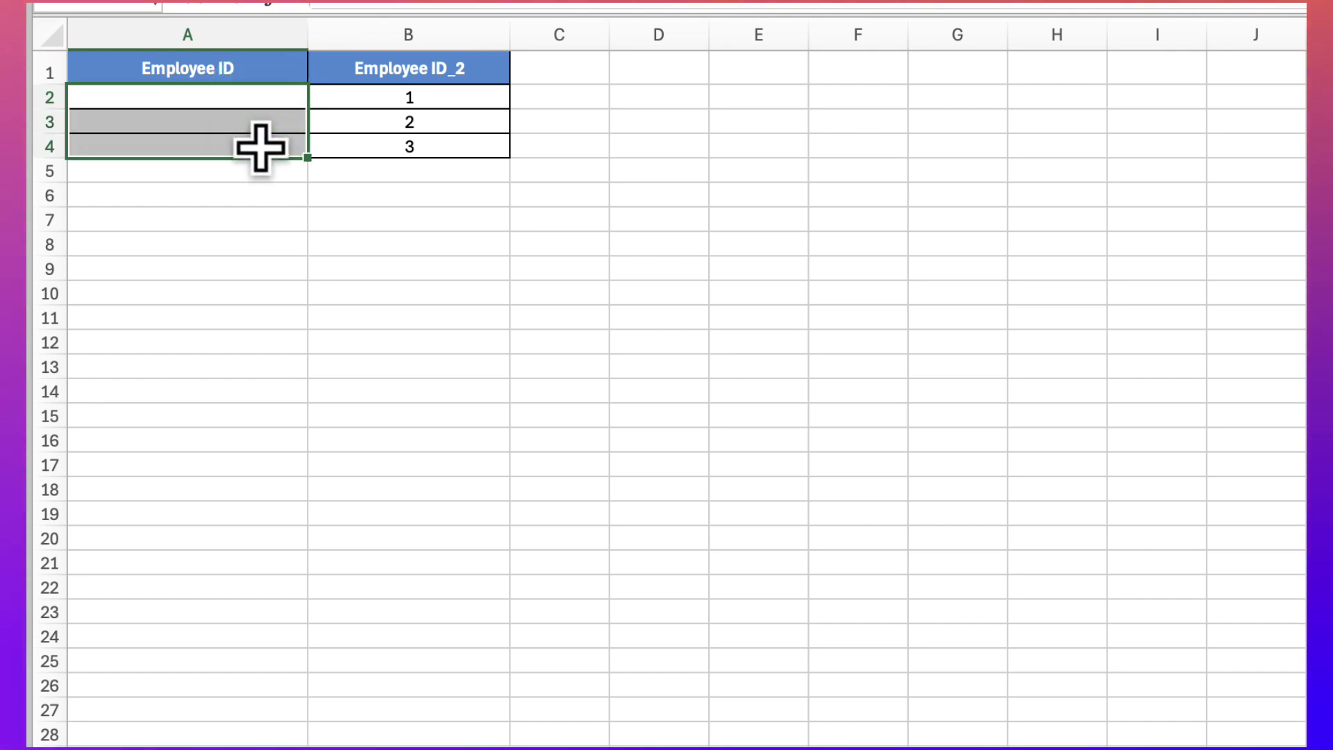
right_click(249, 133)
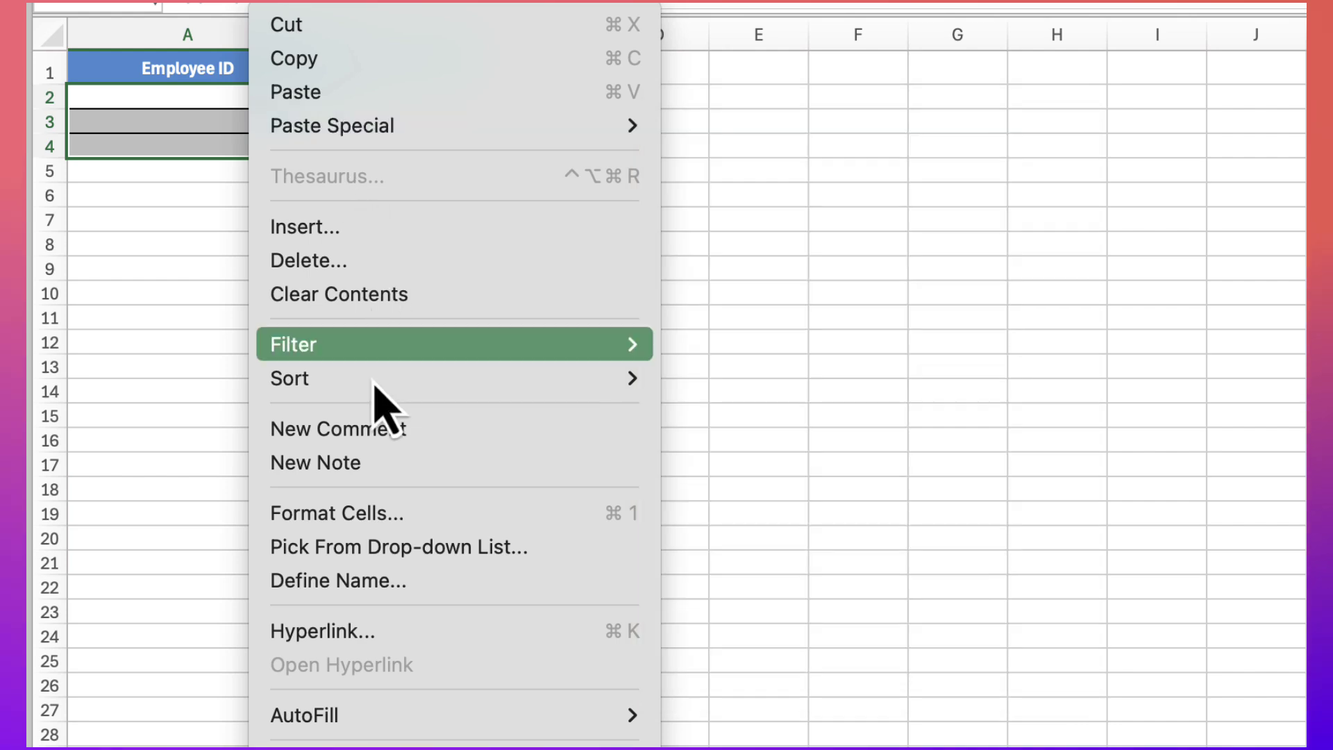
left_click(358, 517)
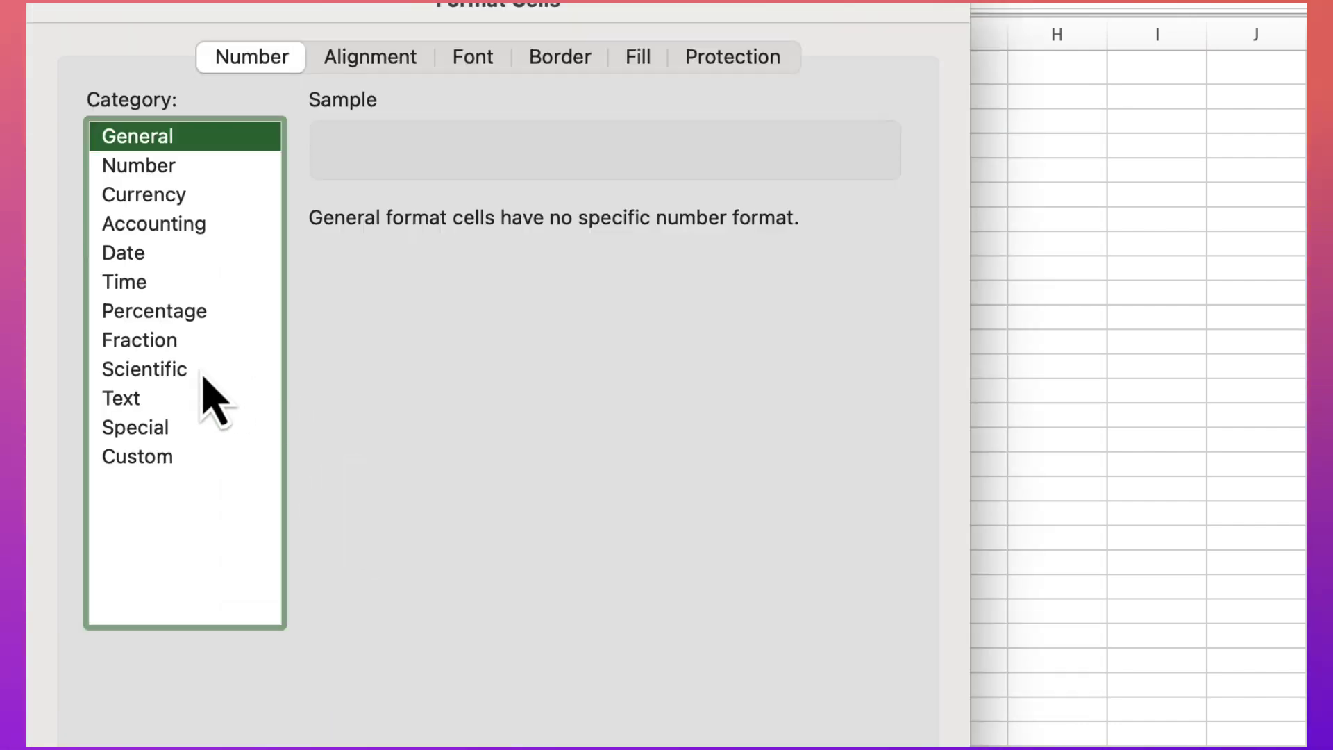
left_click(139, 399)
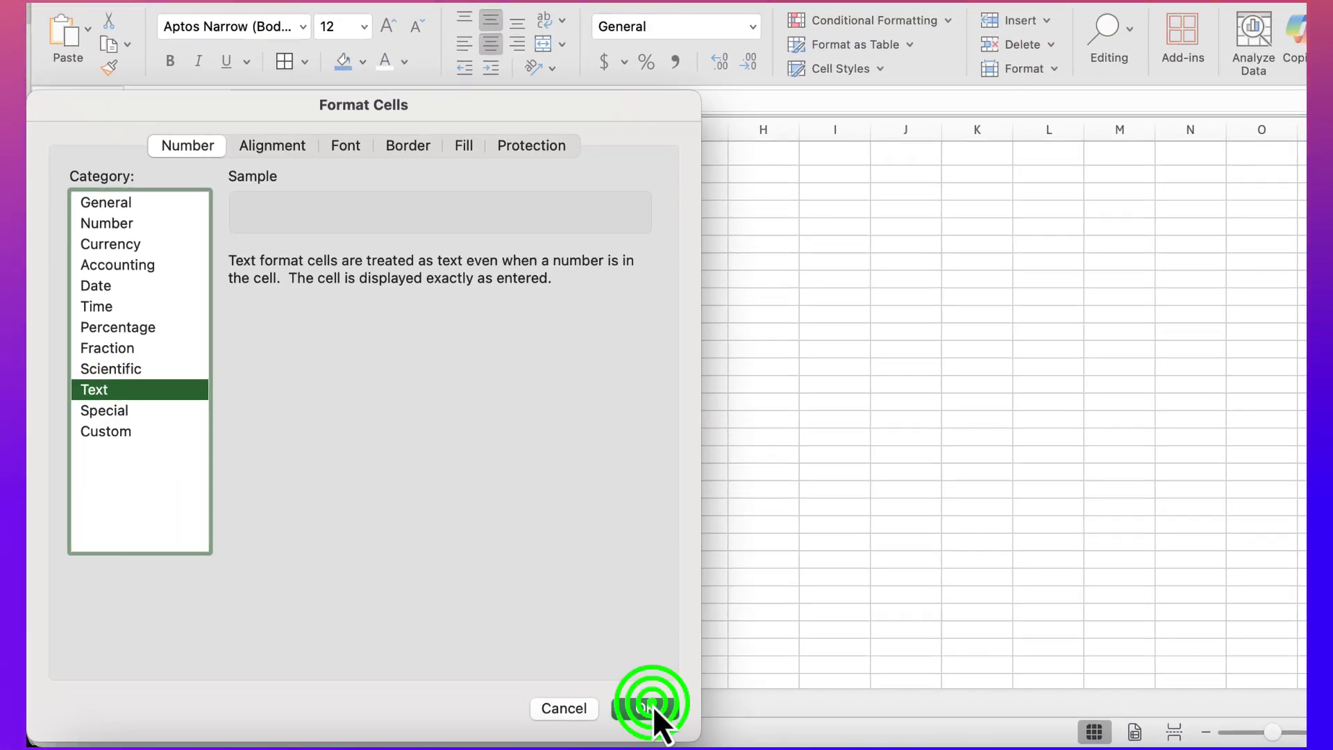
left_click(646, 708)
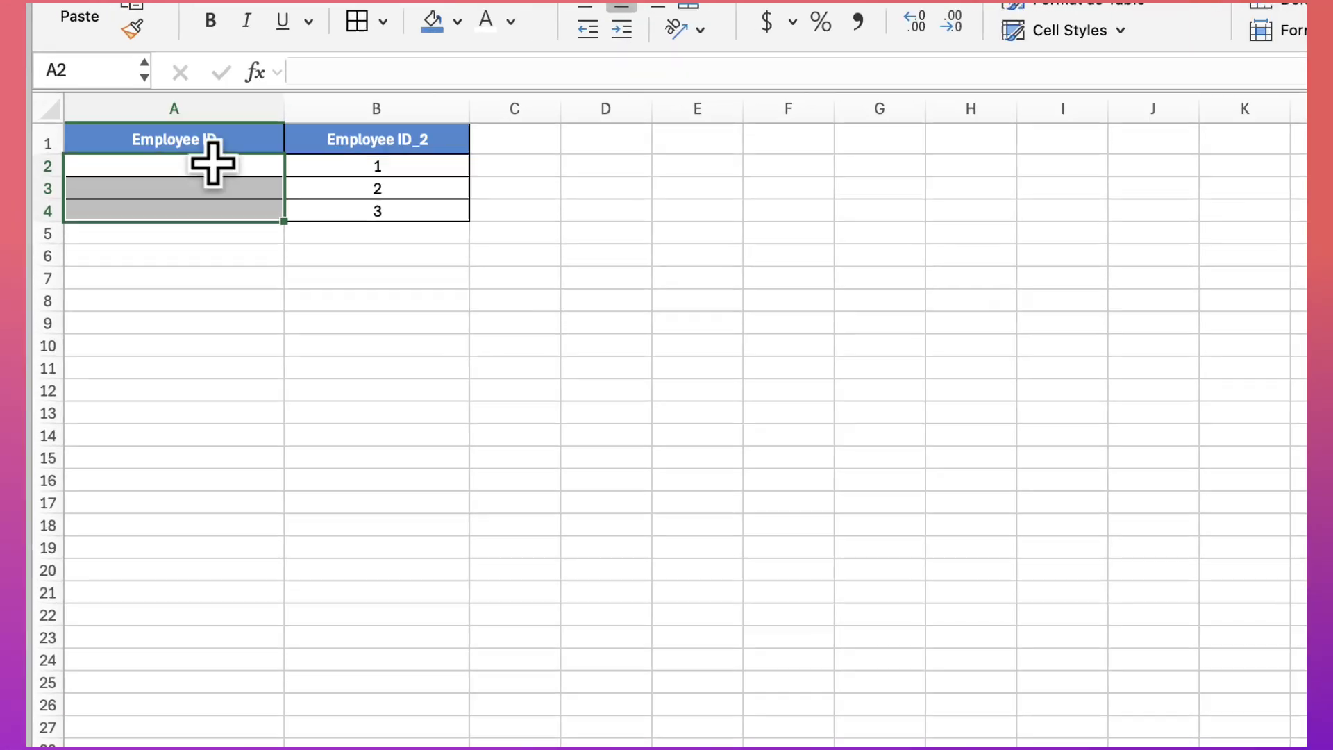
Enter 0001 in cell A2 and 0002 in cell A3 of the Employee ID column.
left_click(173, 169)
type("0001")
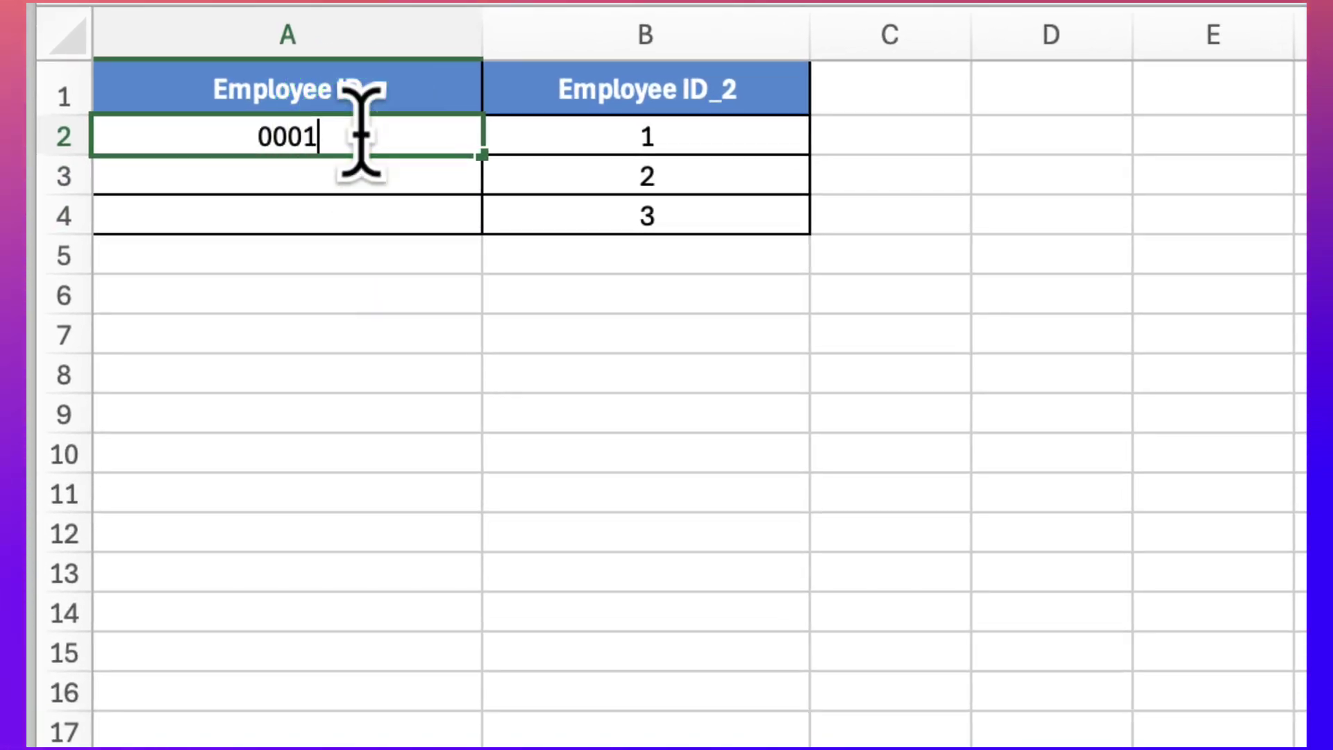
key("Return")
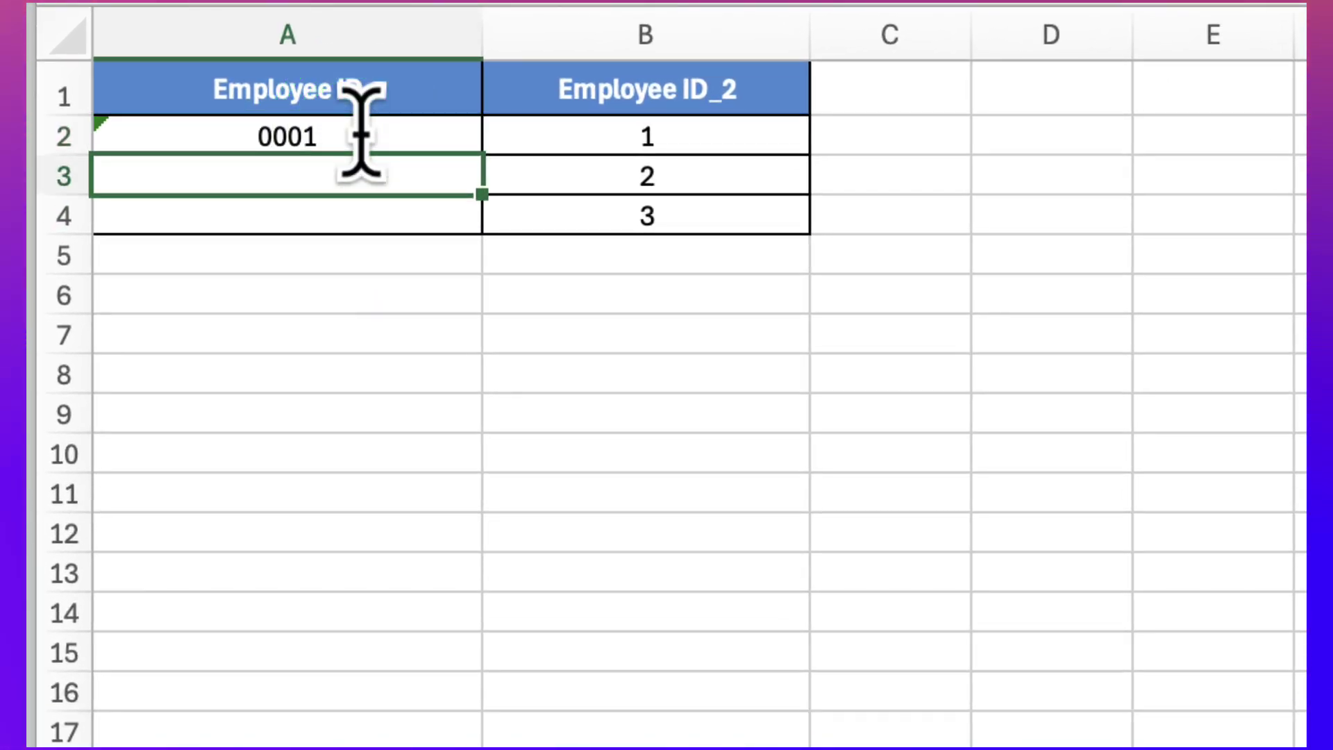
type("000")
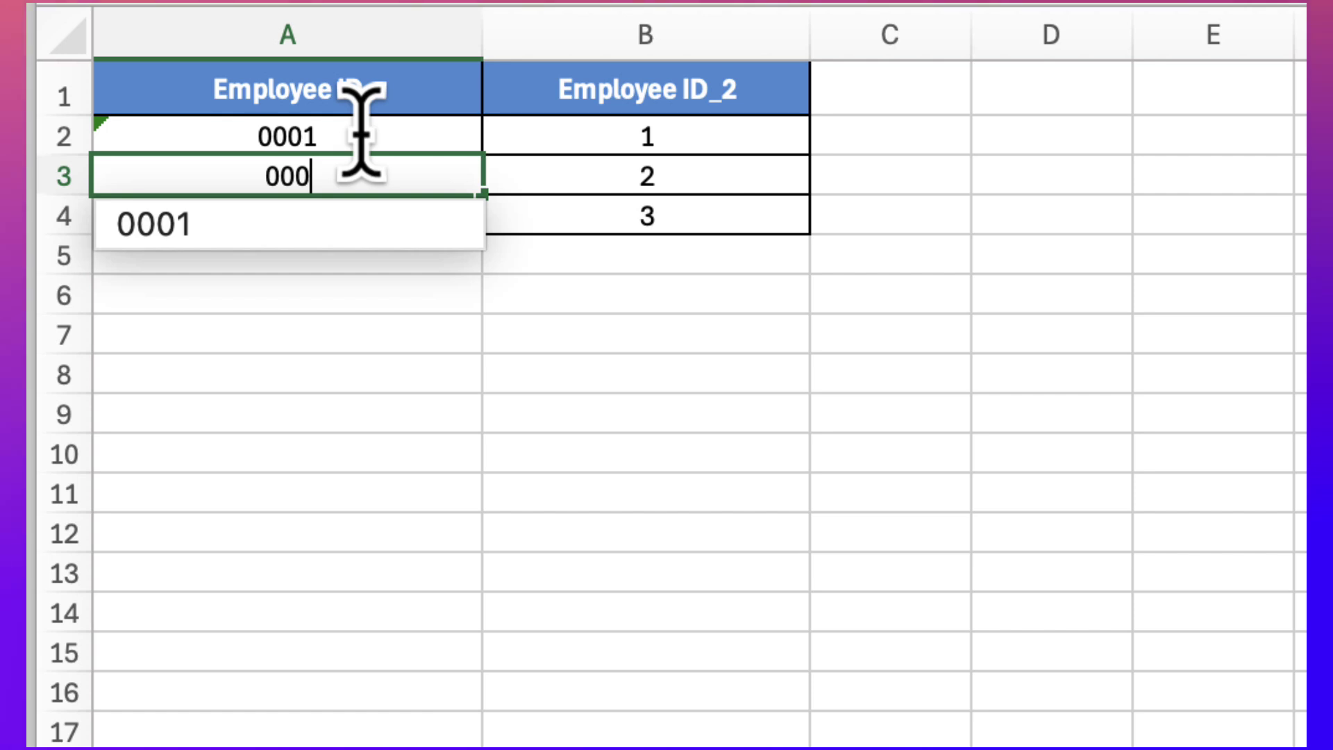
type("2")
key("Return")
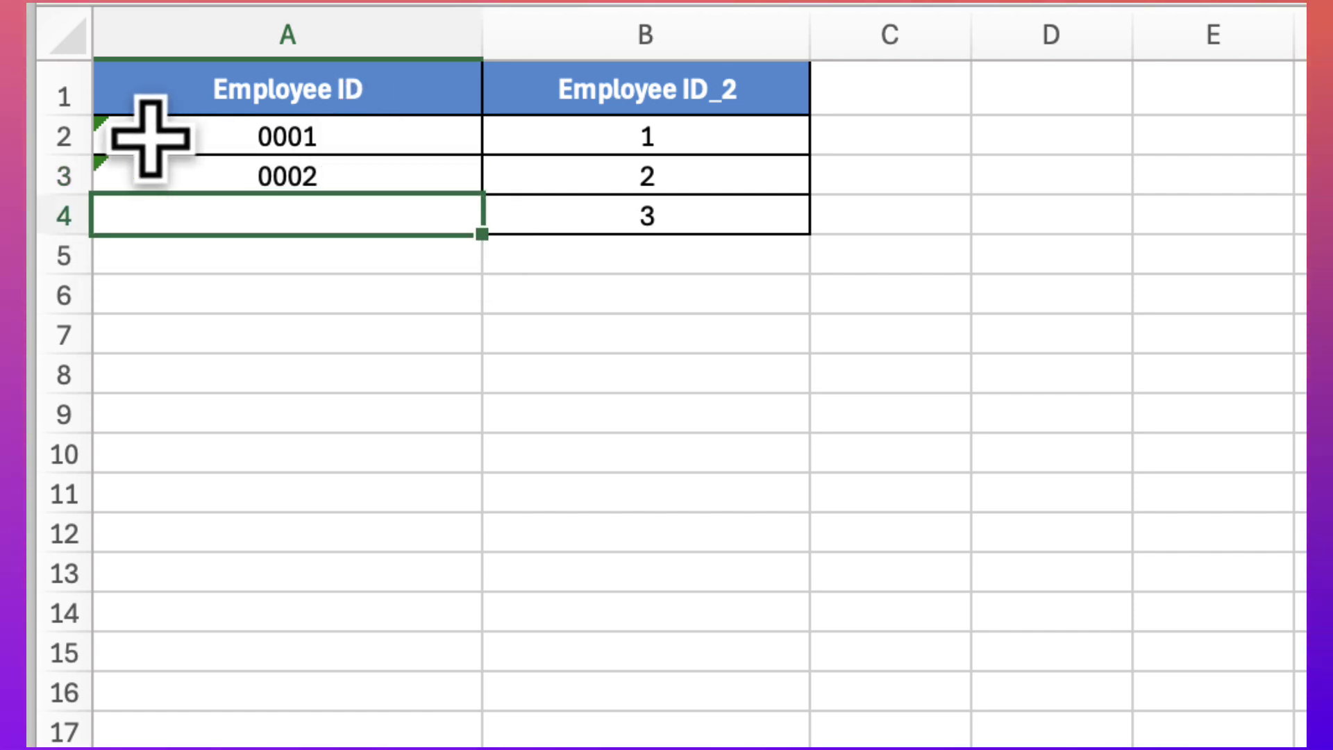
Ignore the Number Stored as Text error for cells A2:A3 and enter 0003 in cell A4.
left_click_drag(143, 134, 146, 158)
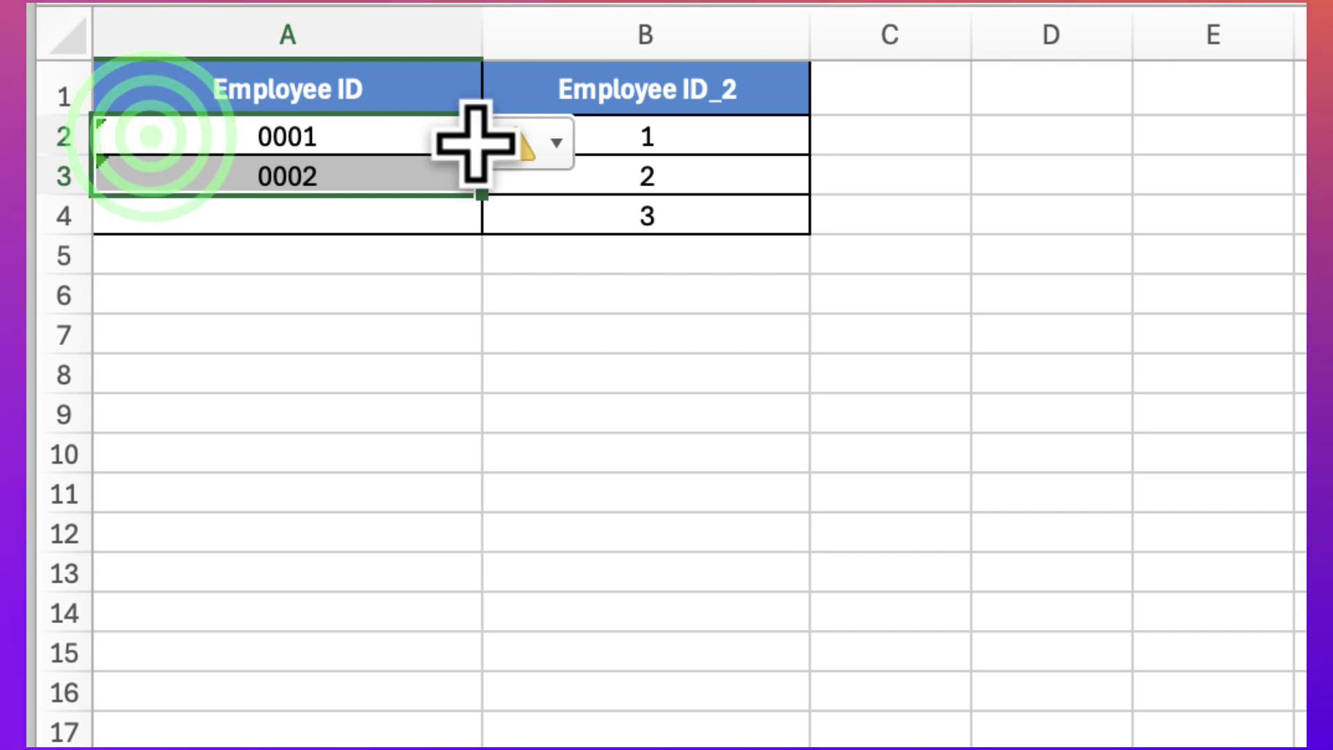
left_click(555, 142)
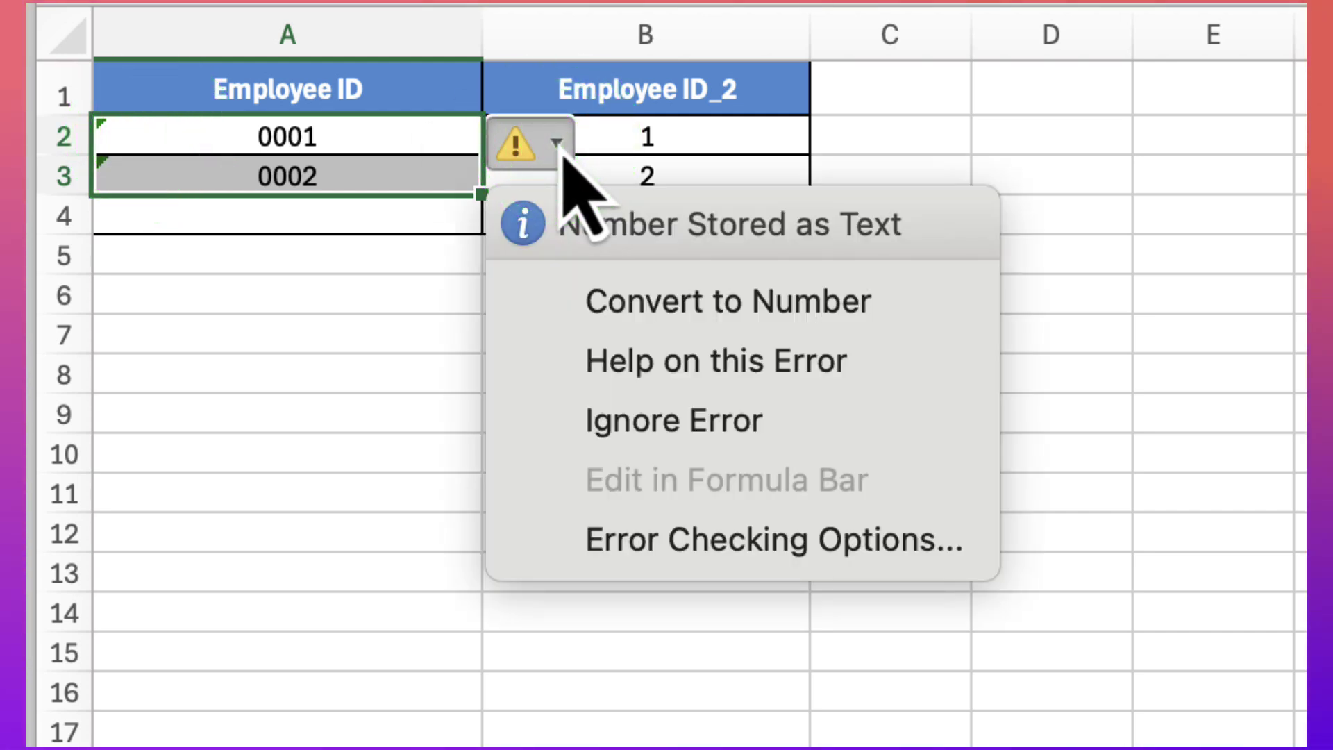
left_click(747, 418)
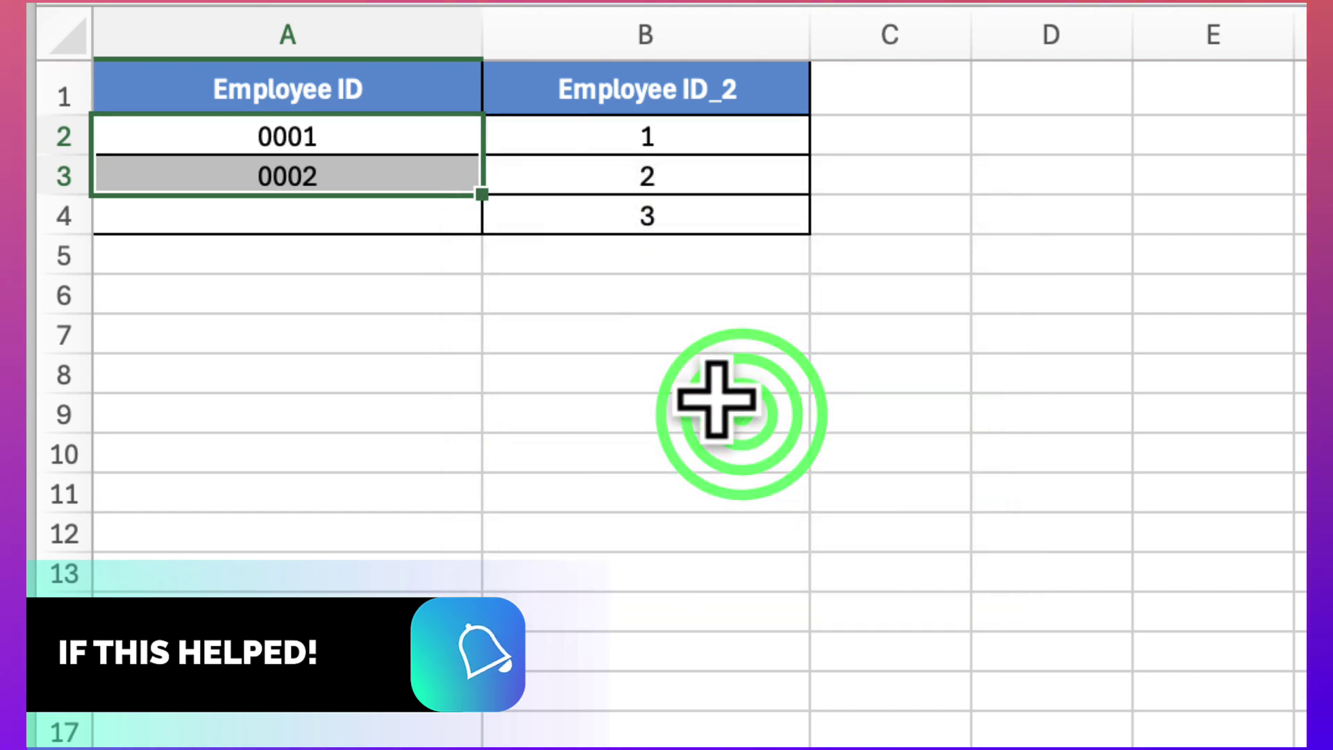
left_click(377, 229)
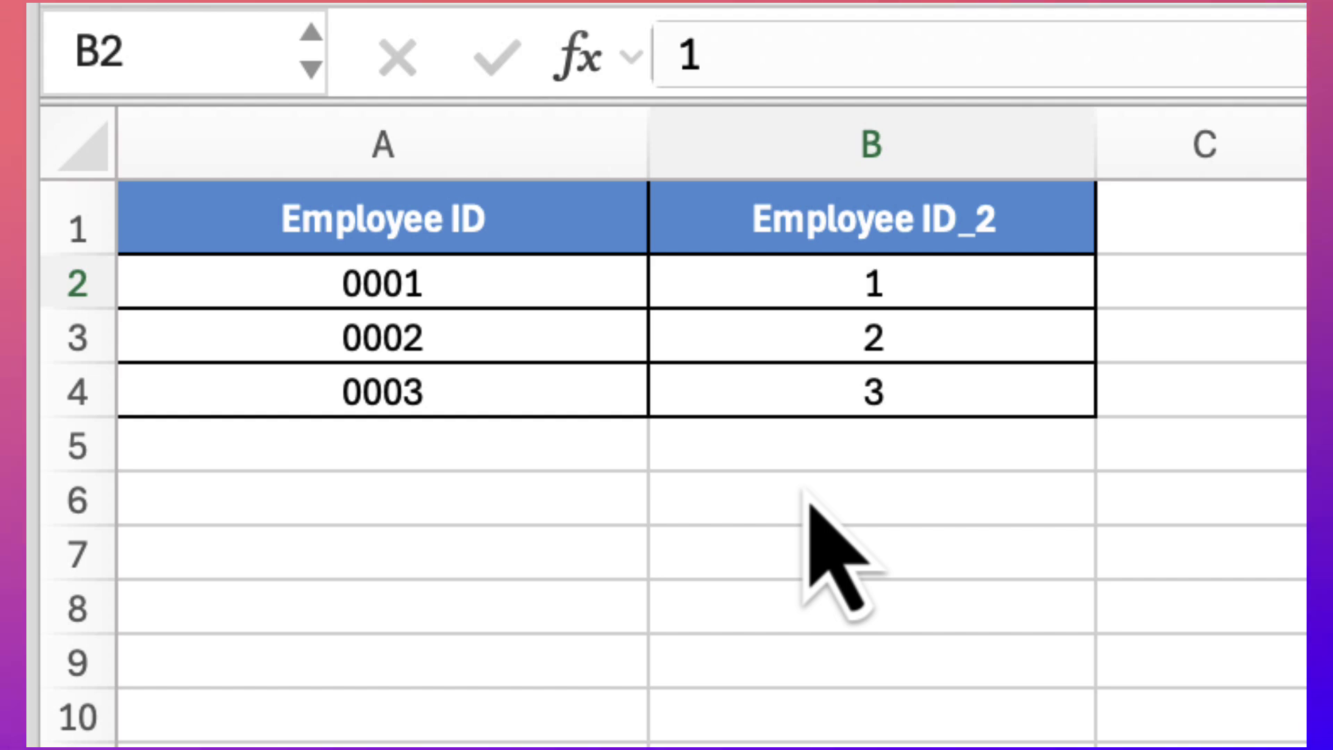
Apply the custom number format 0000 to the Employee ID_2 values in cells B2:B4.
left_click(872, 278)
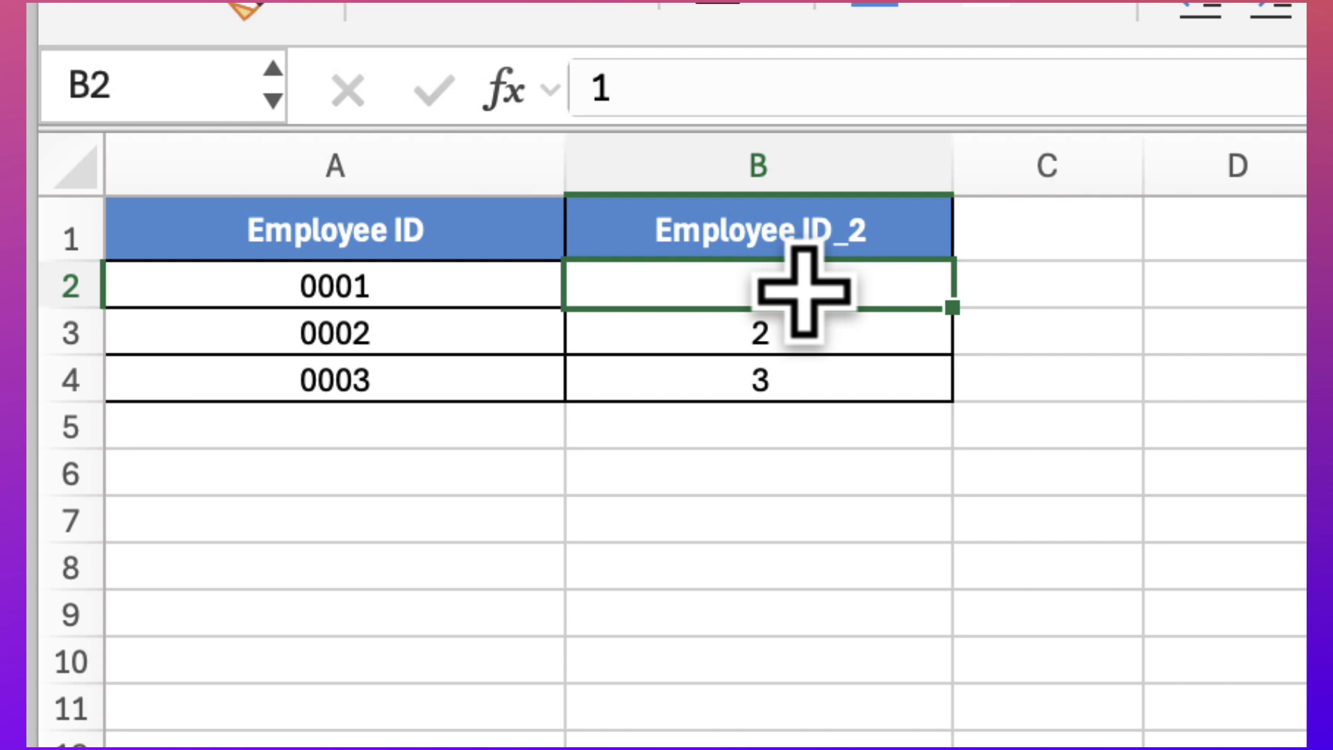
left_click_drag(916, 275, 915, 382)
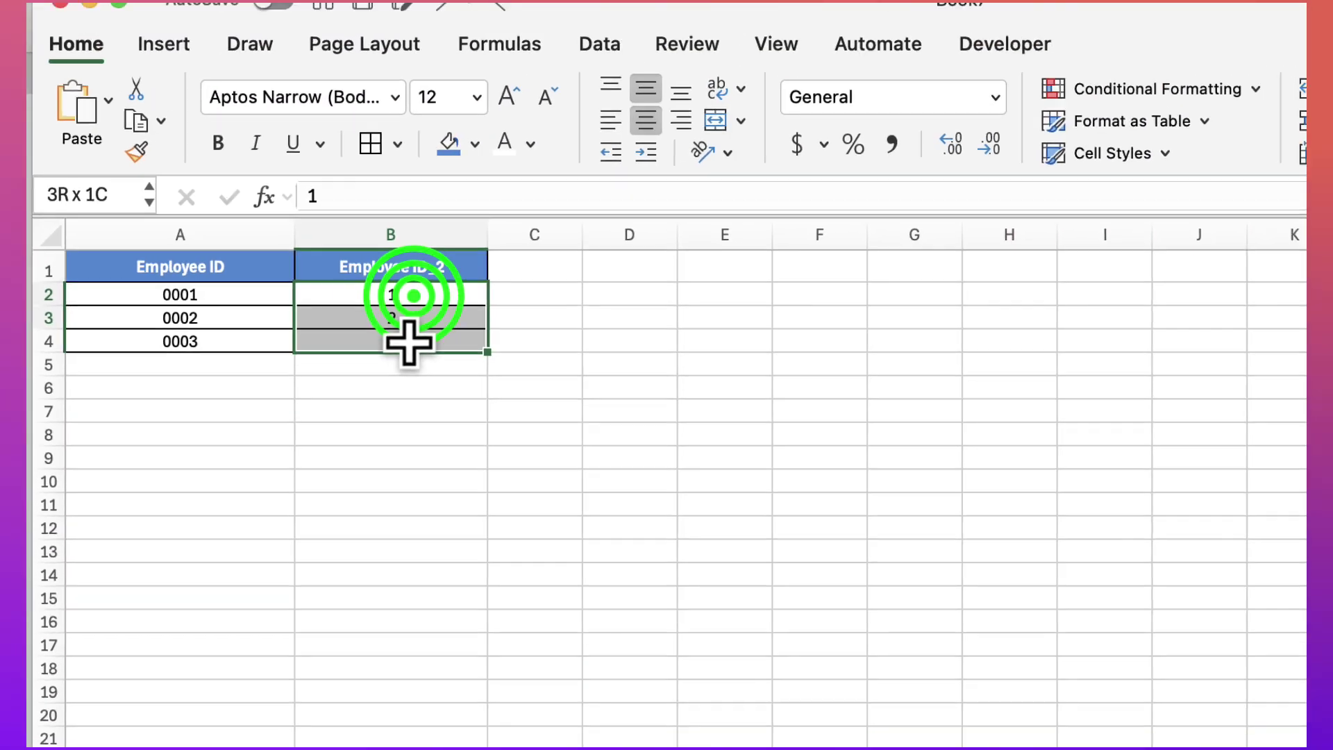
right_click(394, 345)
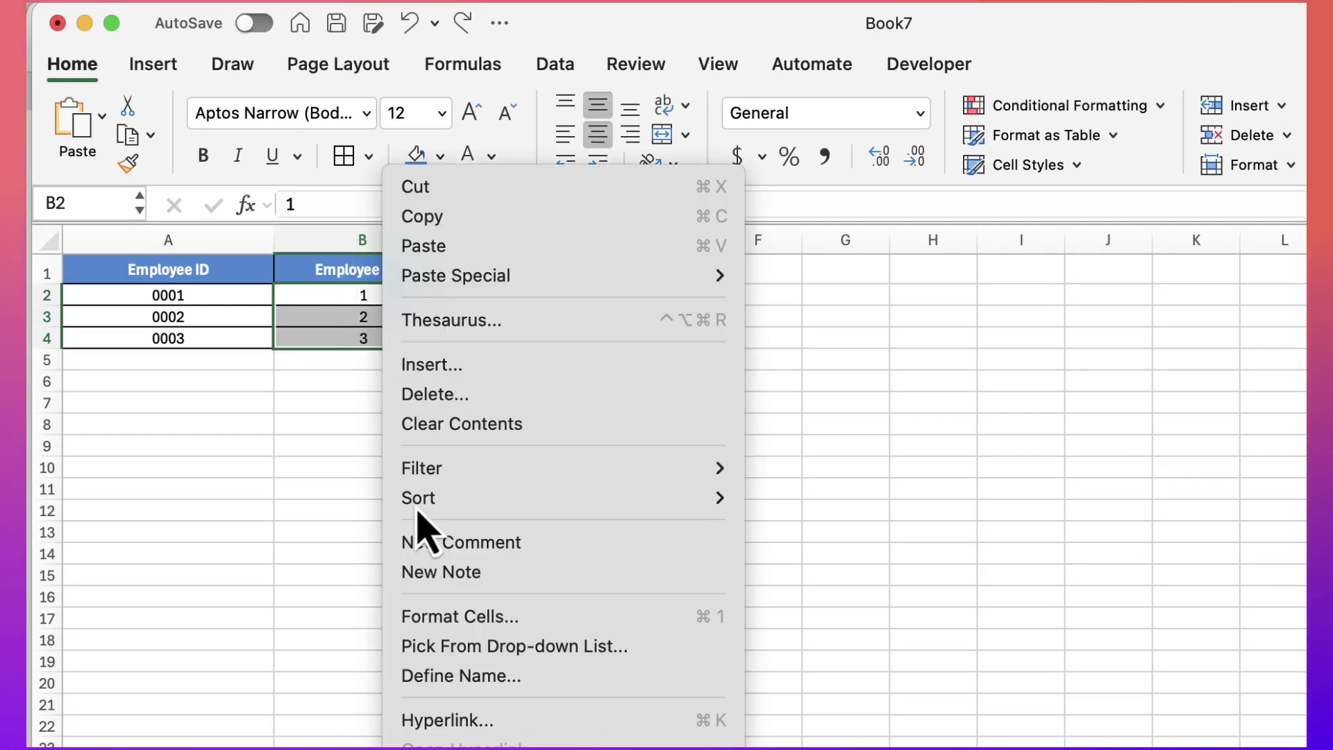
left_click(438, 625)
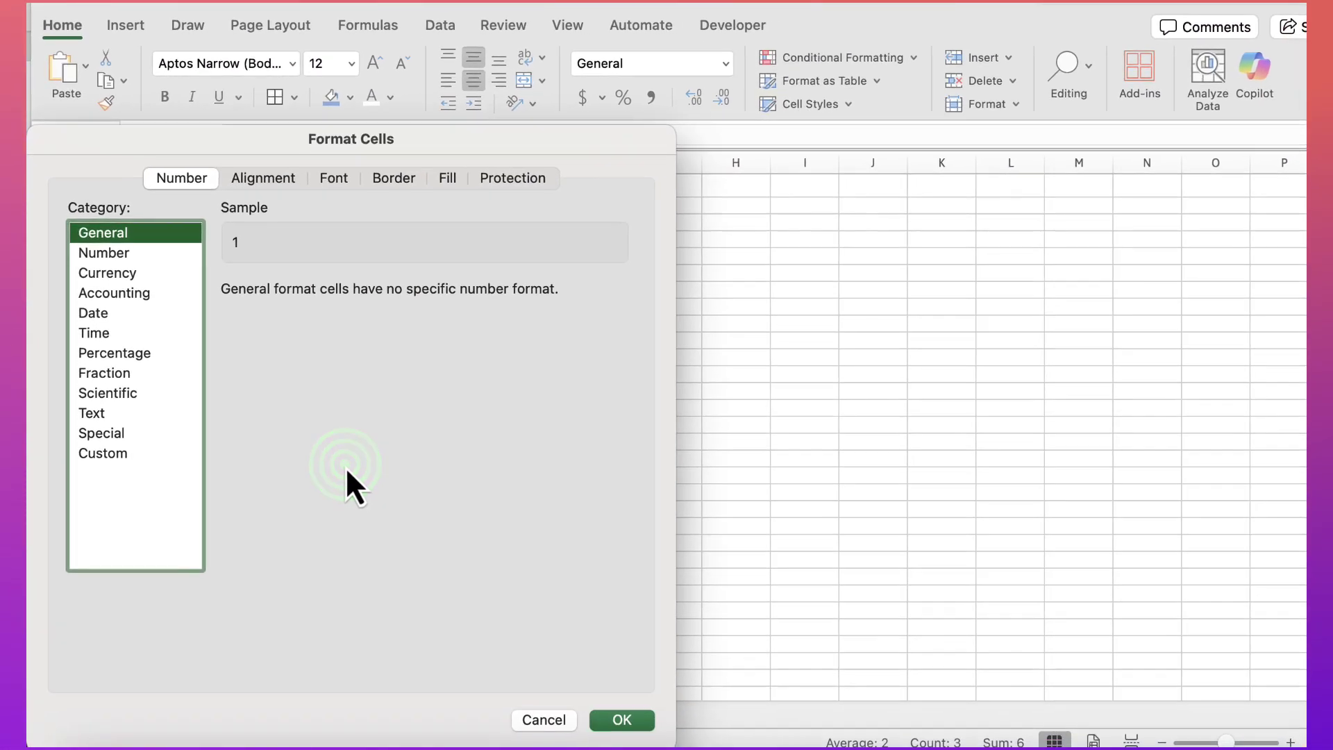
left_click(121, 460)
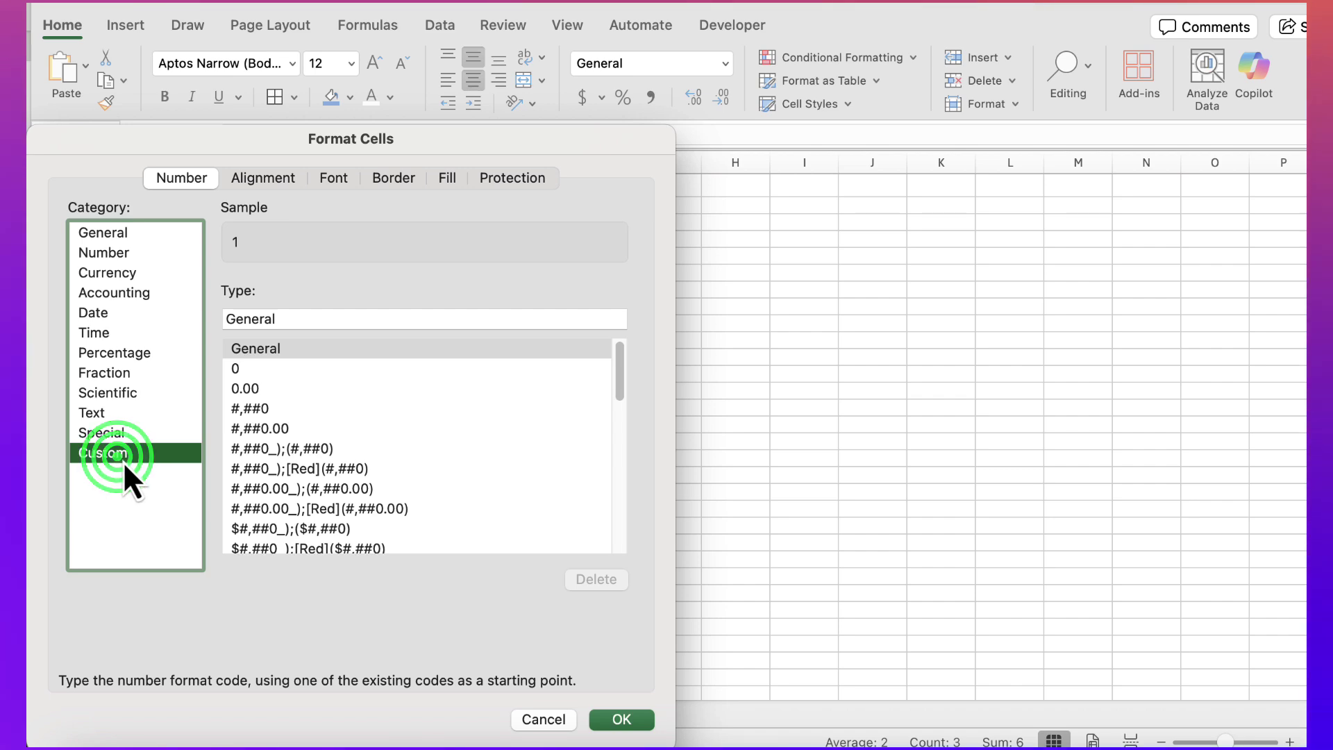
left_click_drag(315, 318, 224, 319)
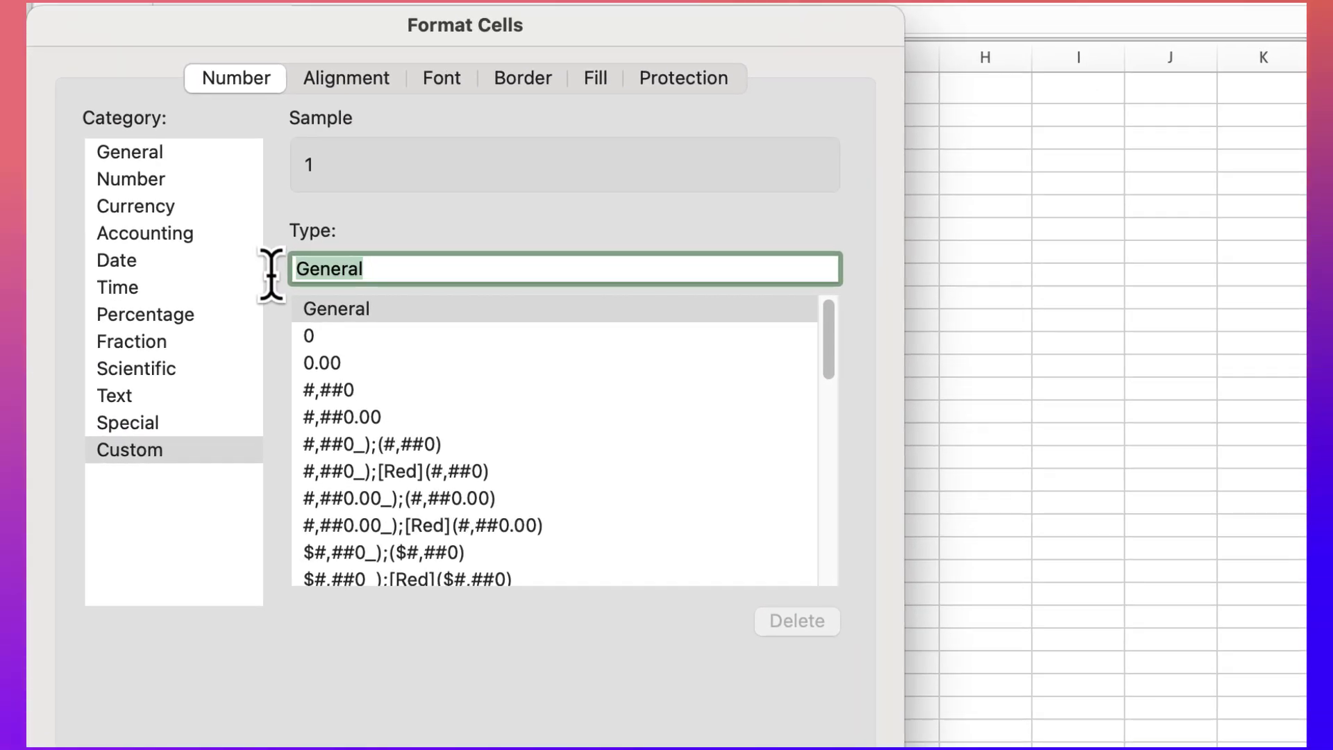
type("0")
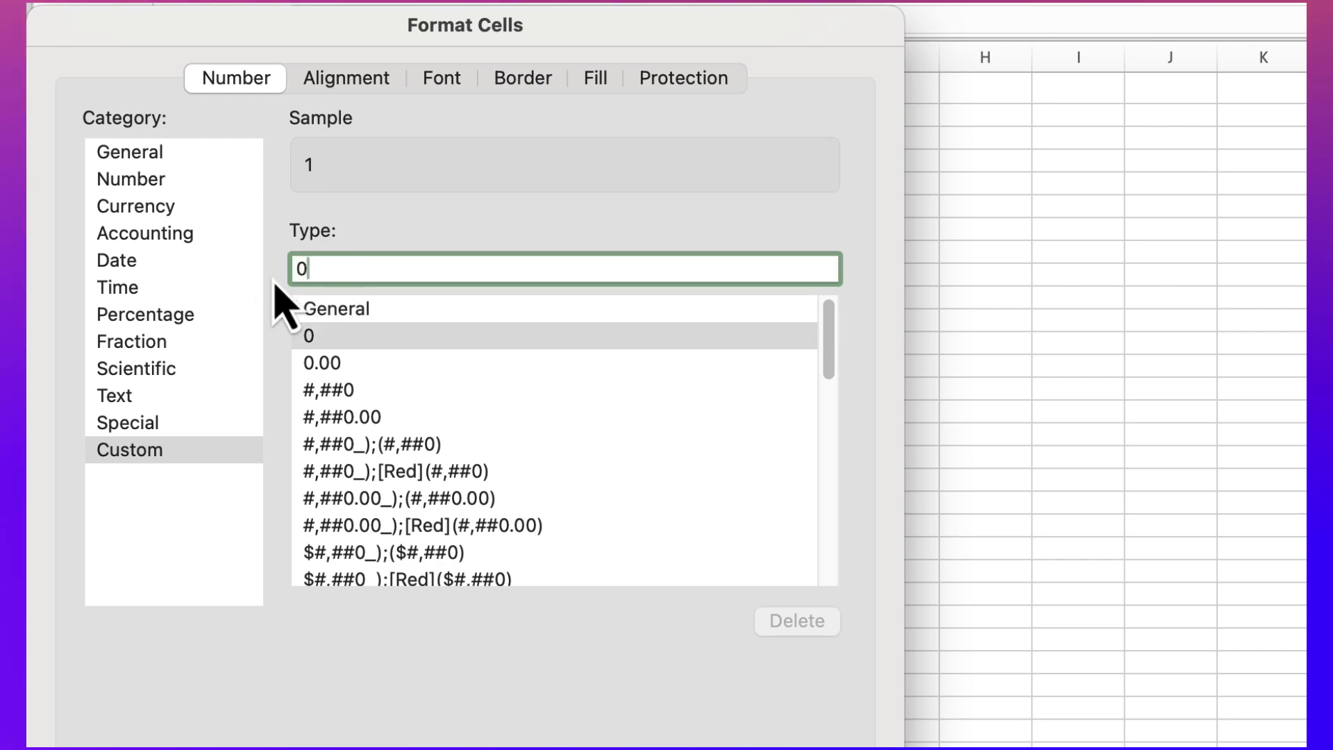
type("000")
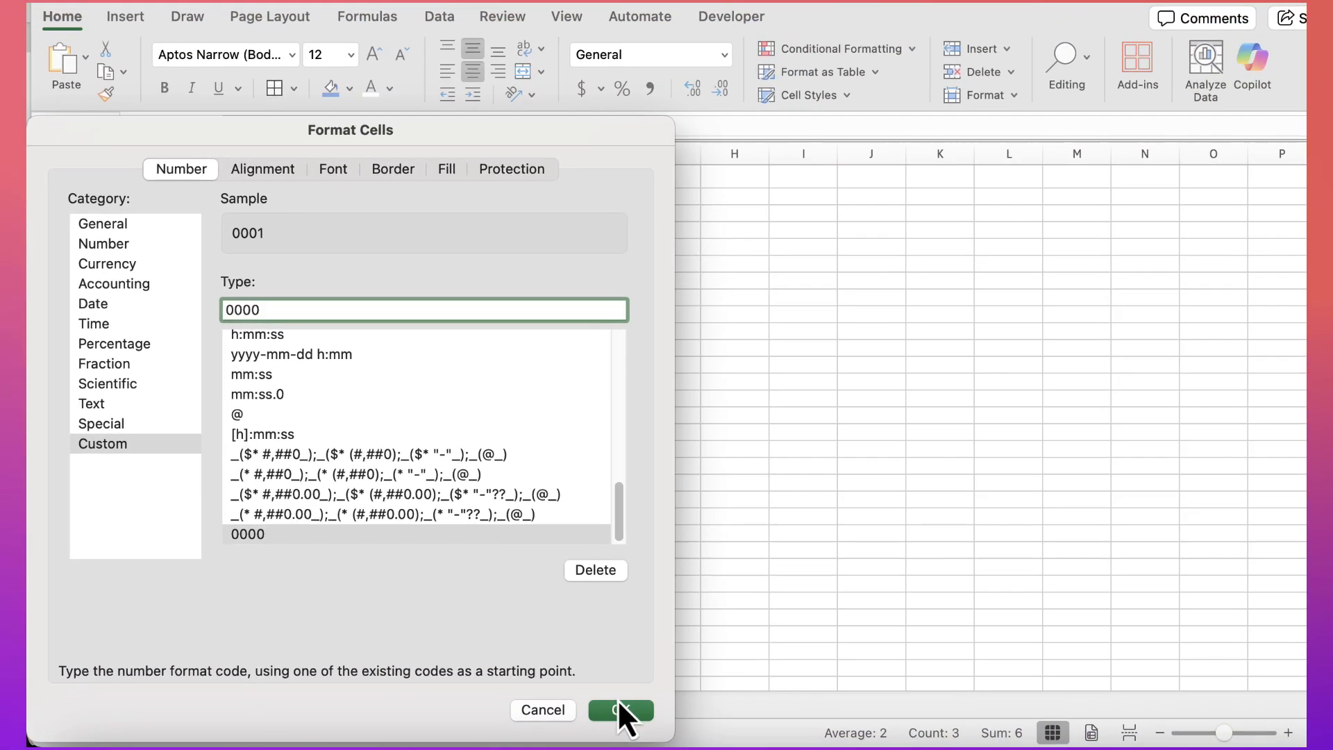
left_click(688, 741)
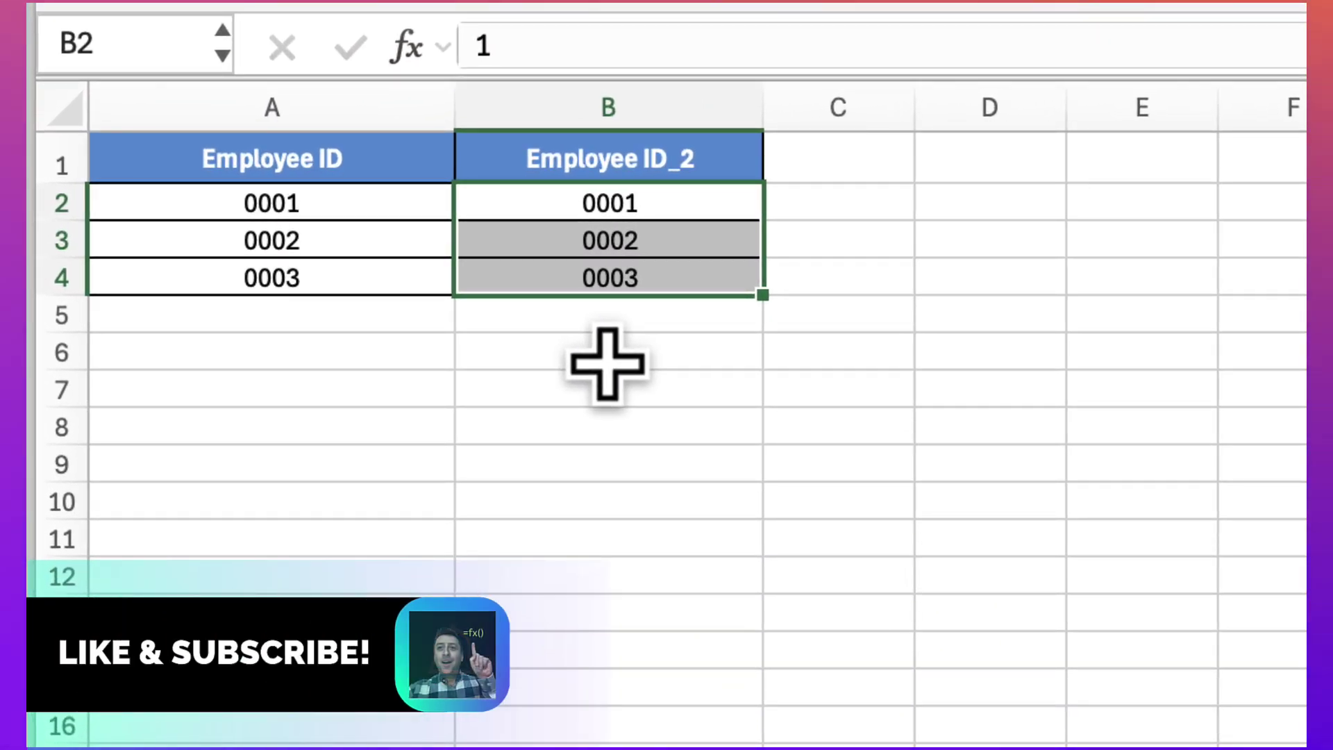
left_click(300, 272)
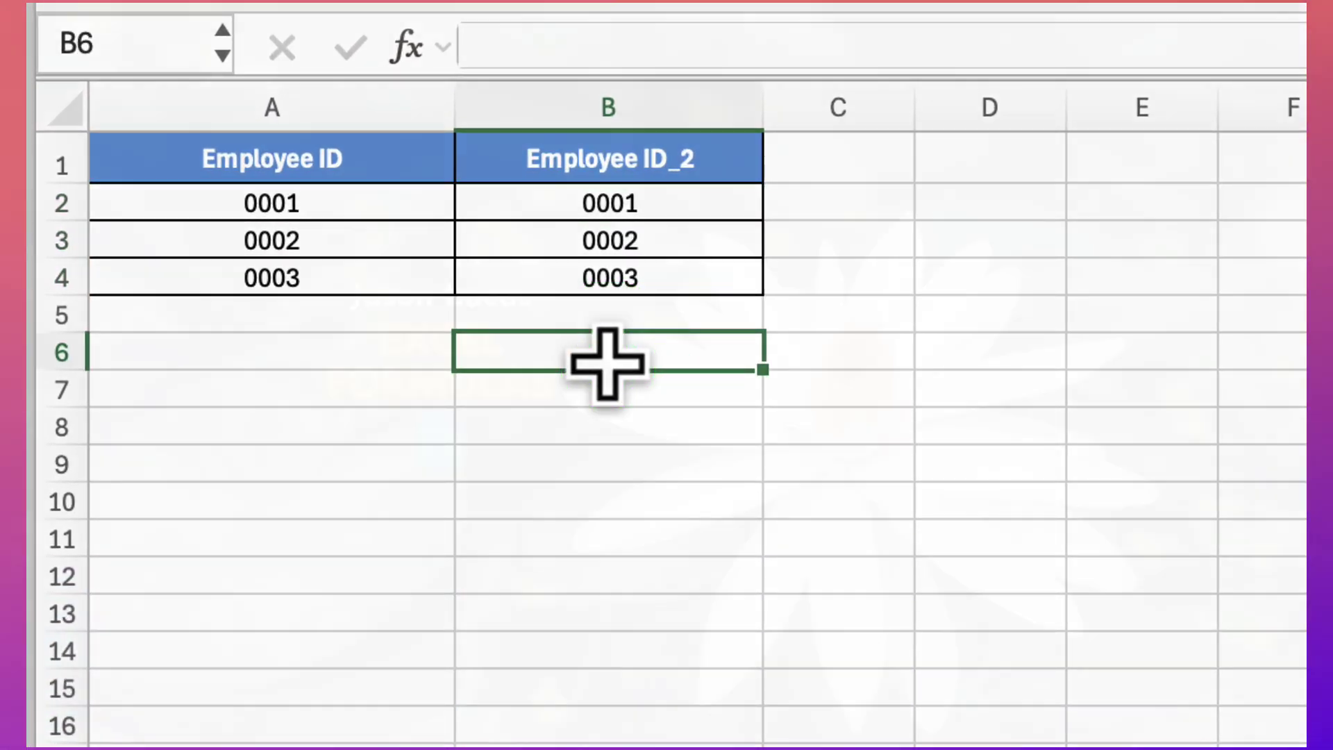